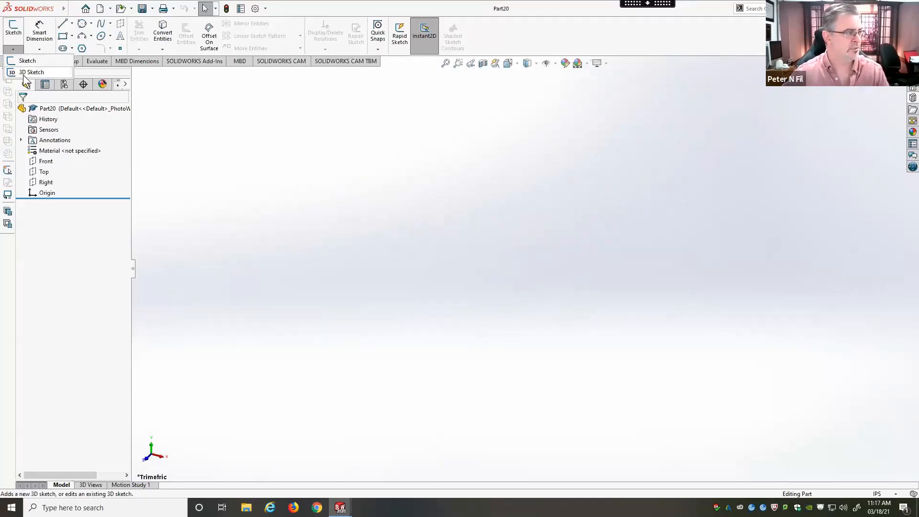
Step: Start a 3D sketch and draw a line about 2.16 in long from the origin upward along the Y axis
click(29, 73)
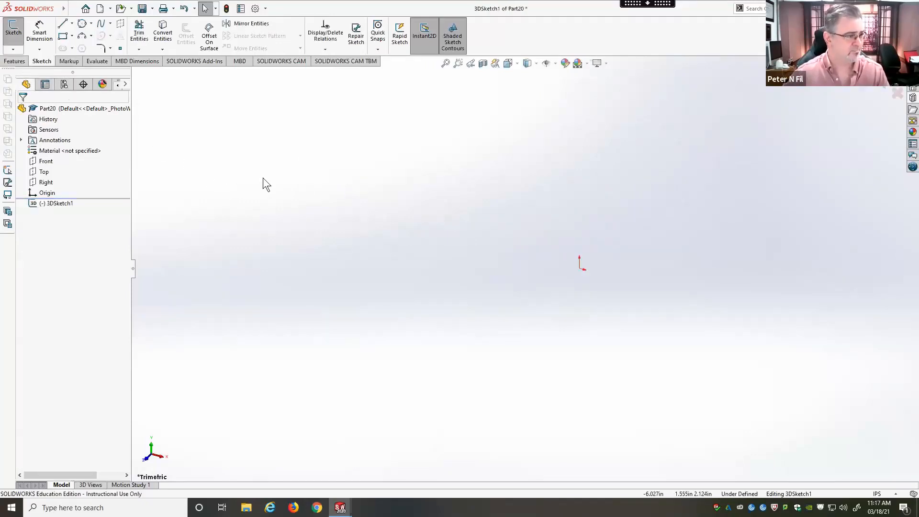
click(63, 24)
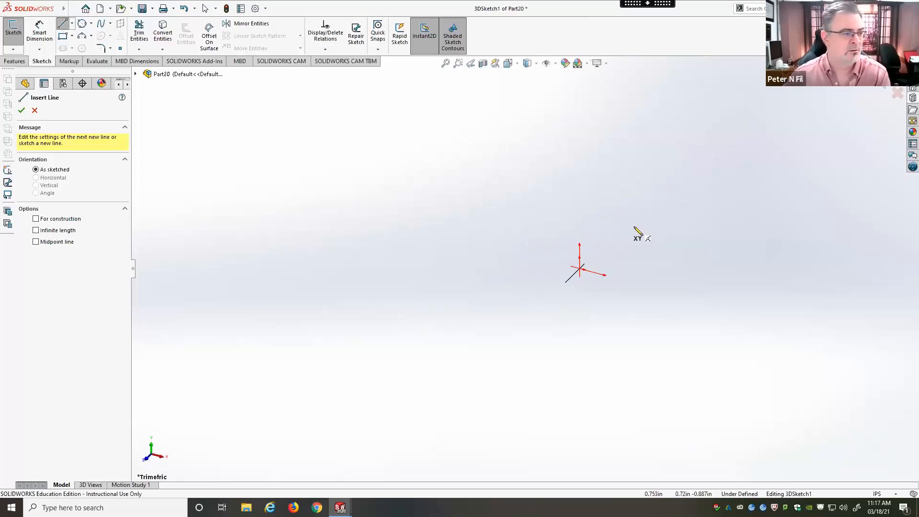
click(580, 270)
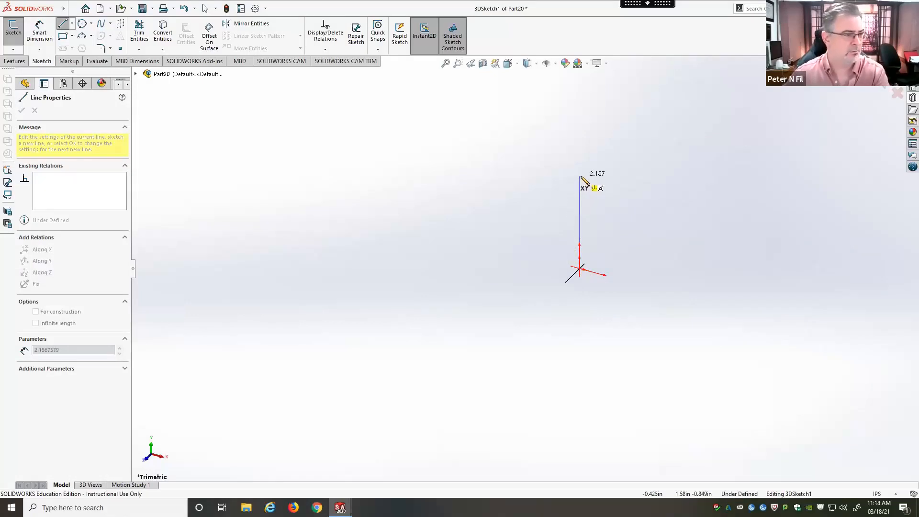
click(580, 177)
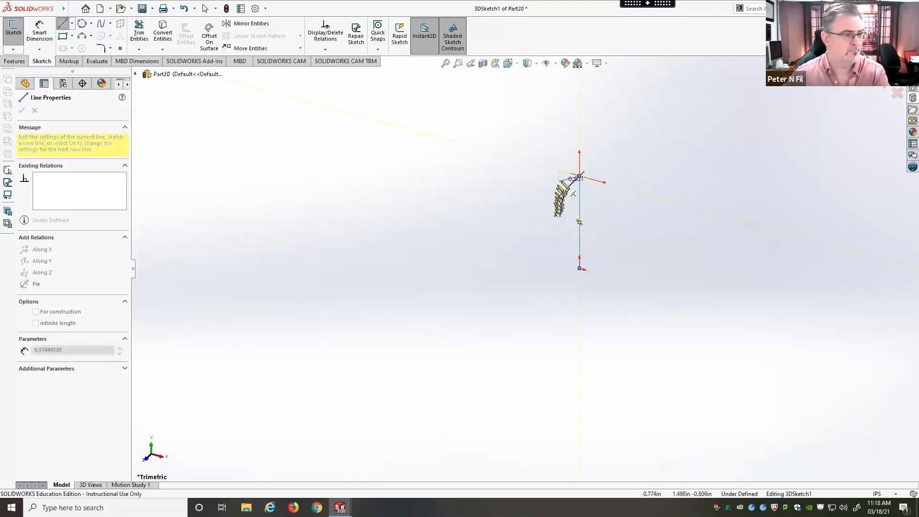
key(Tab)
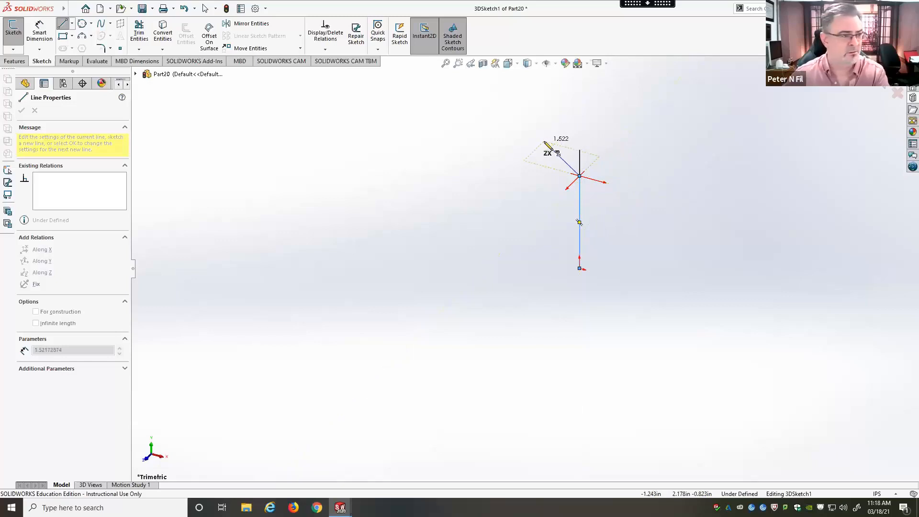
key(Tab)
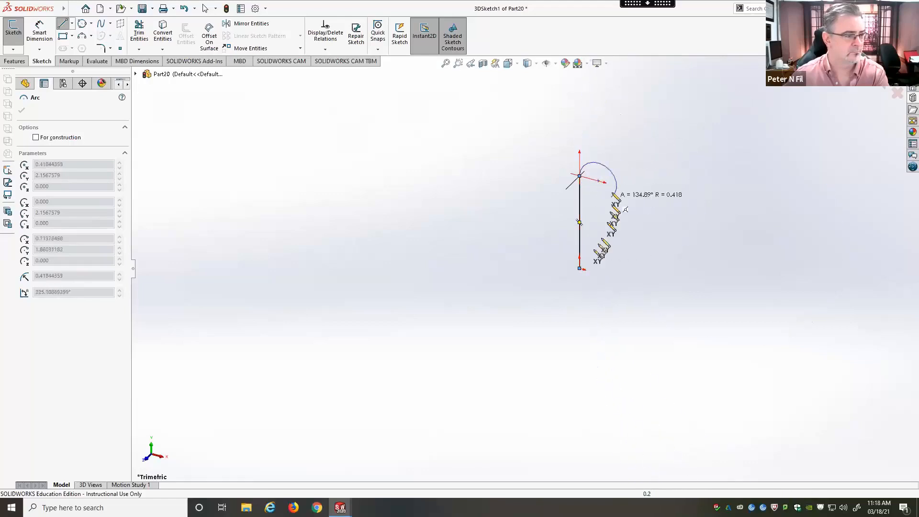
key(Escape)
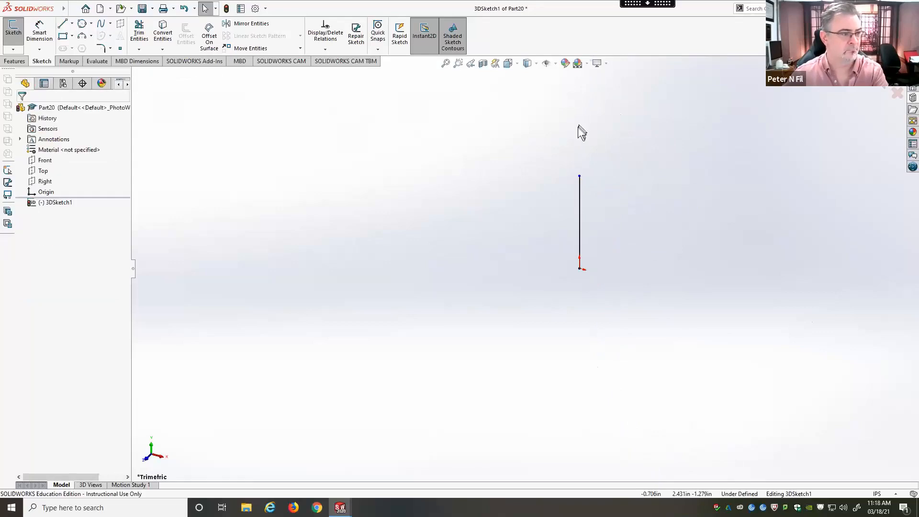
Step: Continue from the vertical line's upper end with connected lines about 2.72 in along Z, 0.49 in along X and 1 in down along Y
click(64, 24)
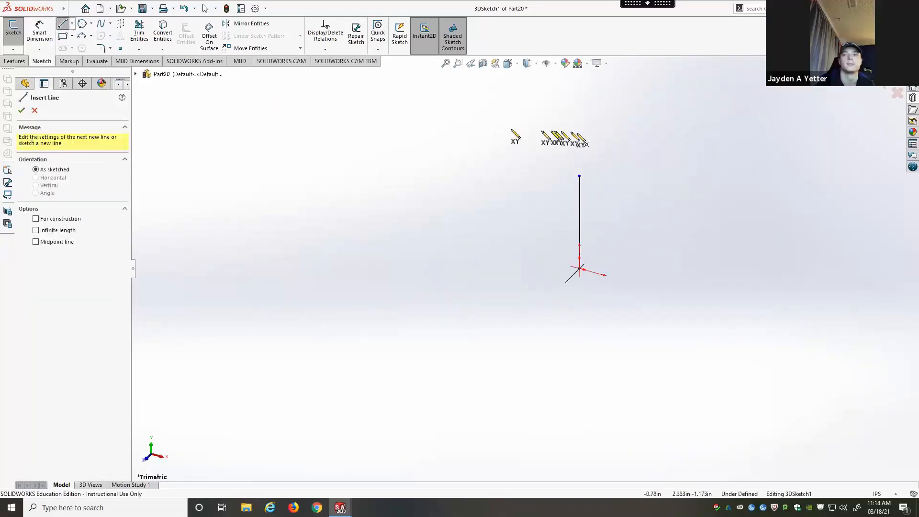
click(580, 176)
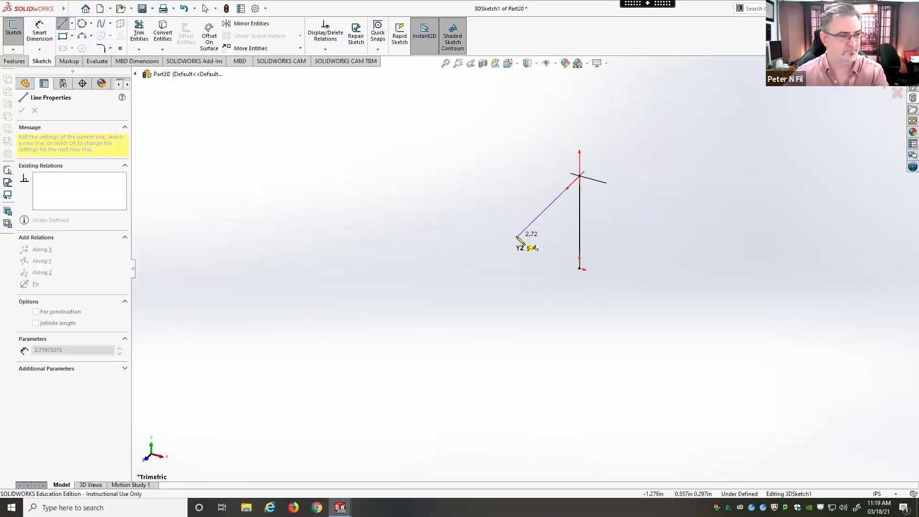
click(516, 238)
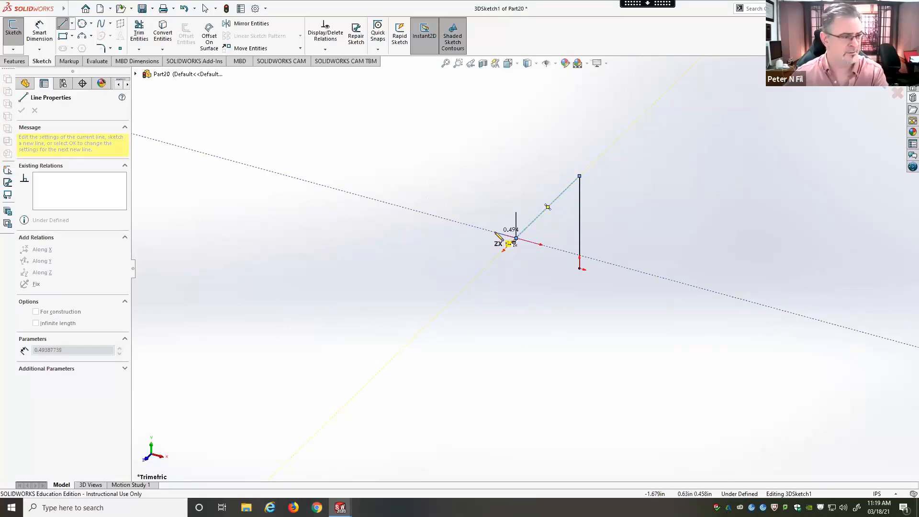
click(496, 232)
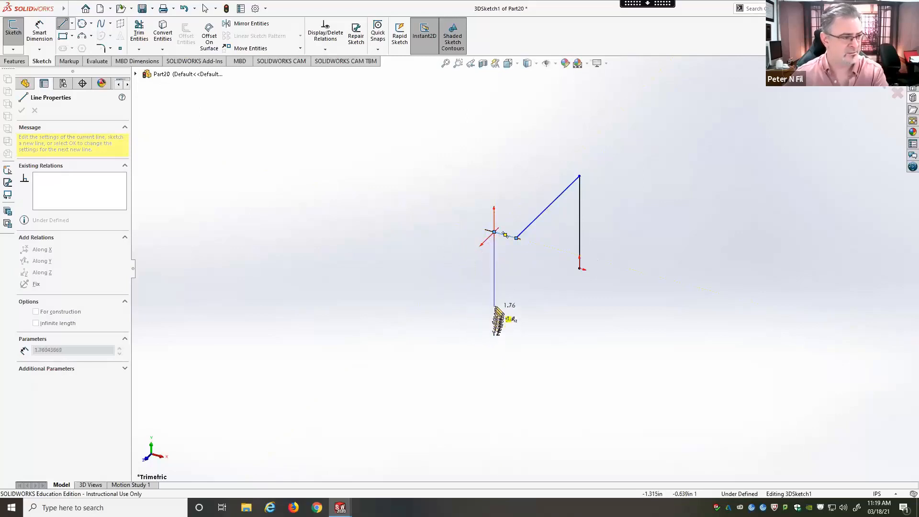
click(494, 272)
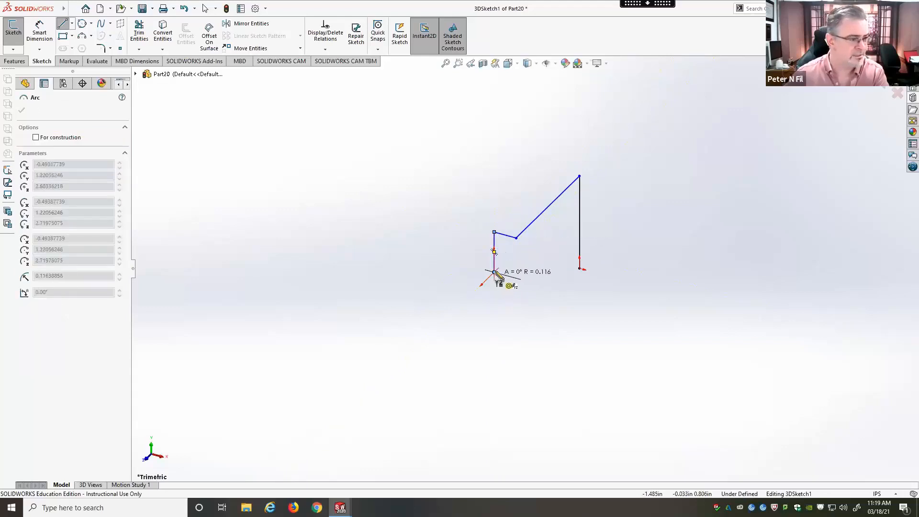
key(Escape)
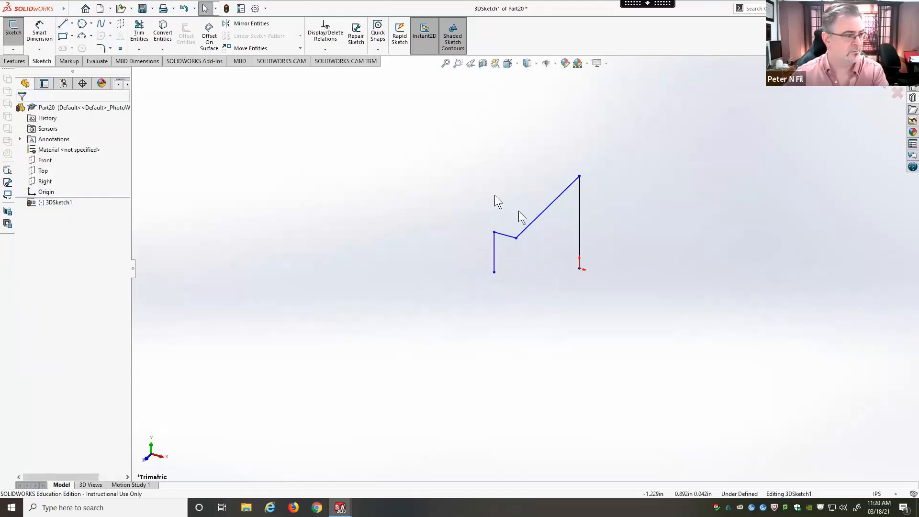
Step: Draw a line about 2.23 in long from the open lower end of the short vertical line, back along Z toward the first line
click(63, 24)
click(494, 273)
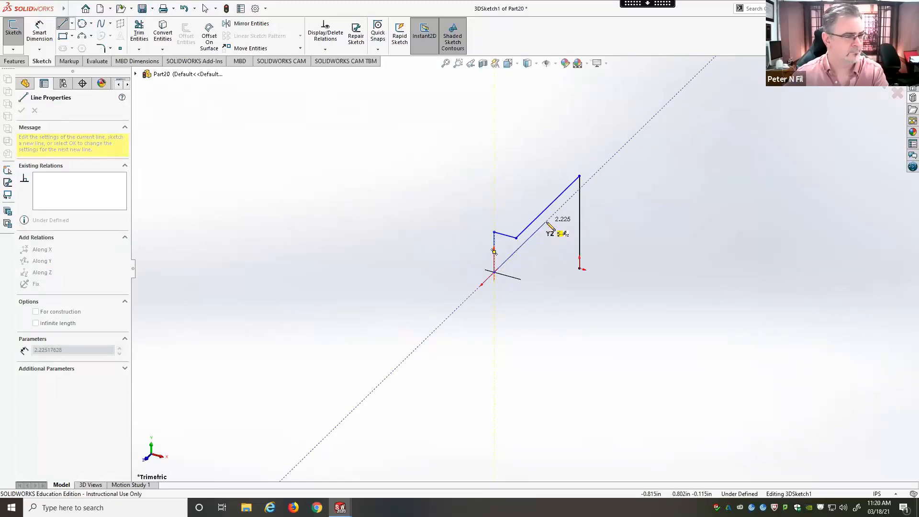
click(547, 223)
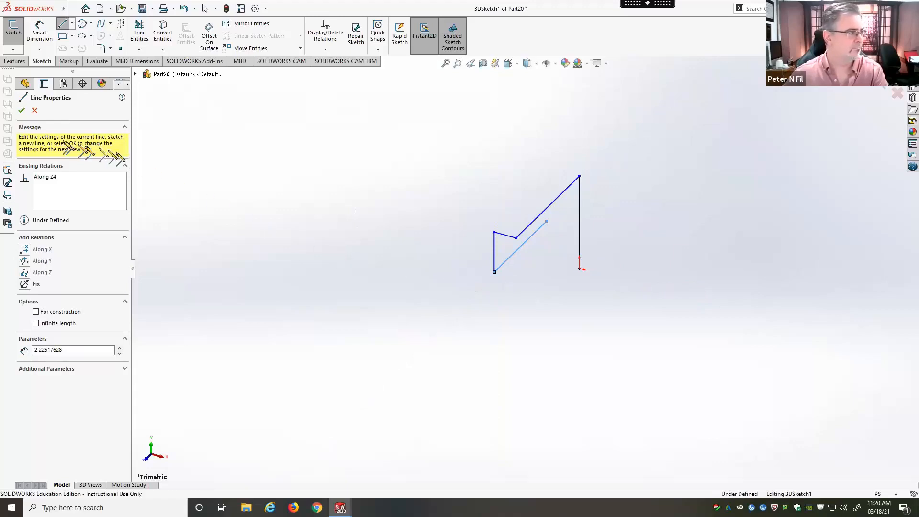
click(22, 111)
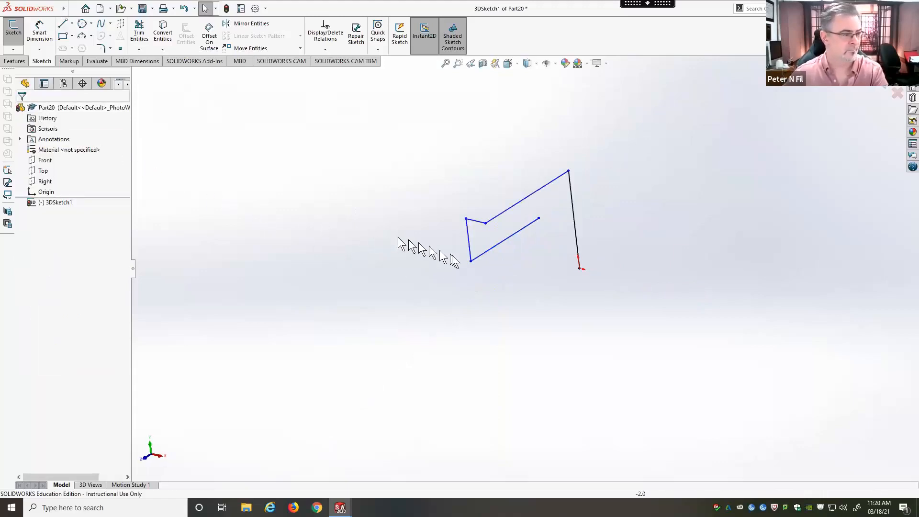
Step: Dimension the upper line running along Z and set its length to 1 in
mouse_move(510, 284)
middle_down()
mouse_move(495, 293)
mouse_move(519, 293)
mouse_move(535, 285)
mouse_move(539, 268)
mouse_move(576, 263)
mouse_move(654, 304)
mouse_move(544, 285)
mouse_move(502, 265)
mouse_move(506, 247)
mouse_move(465, 273)
middle_up()
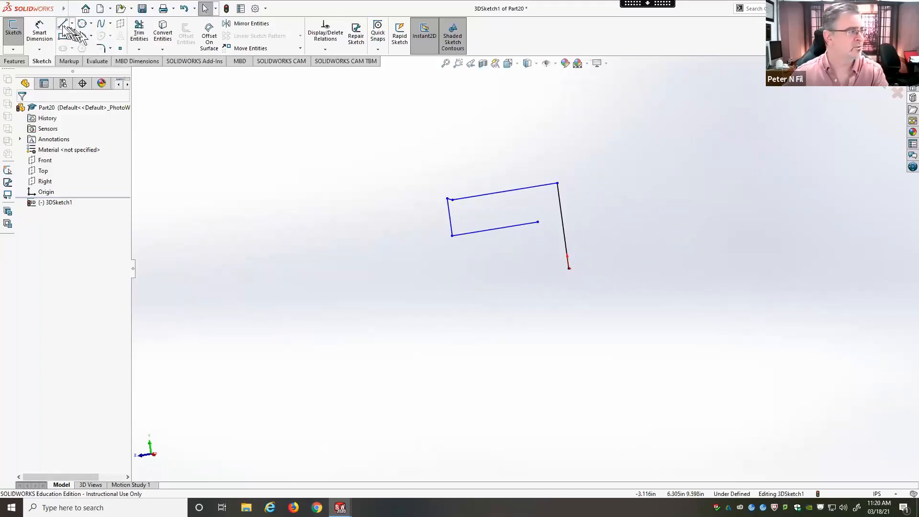
click(48, 31)
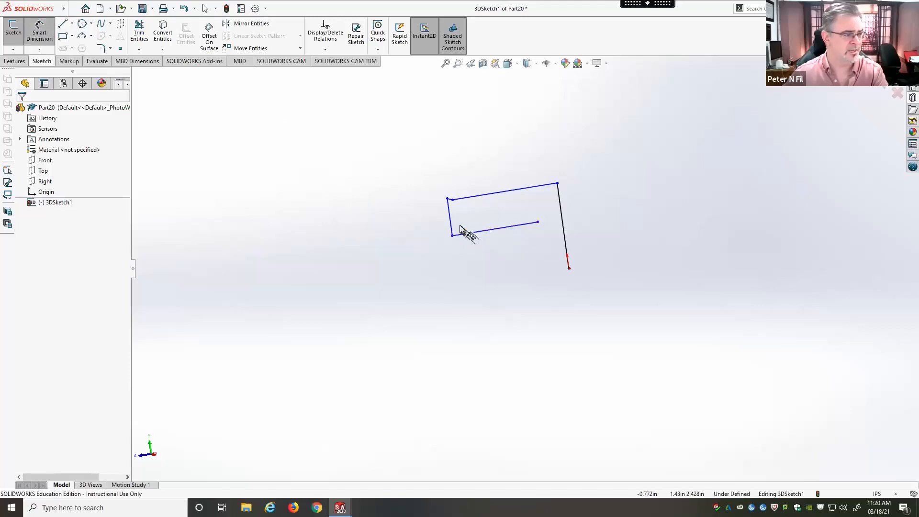
click(501, 192)
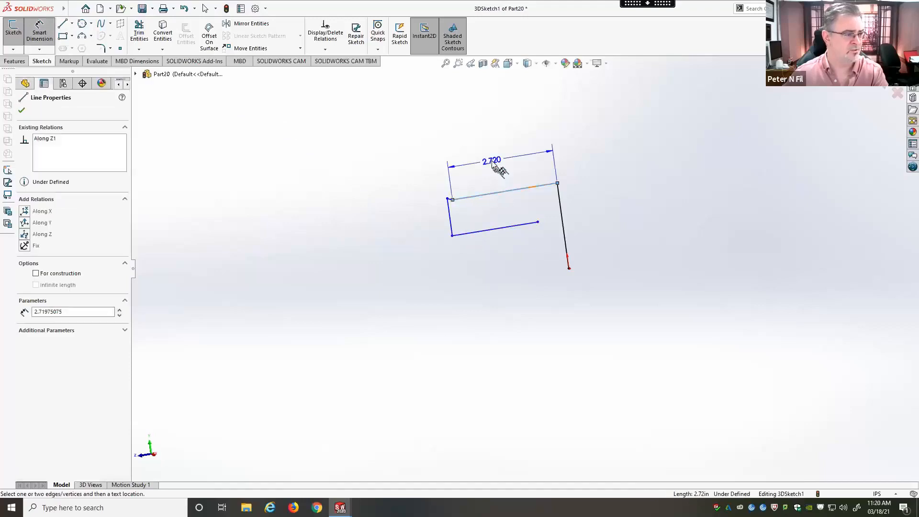
click(492, 165)
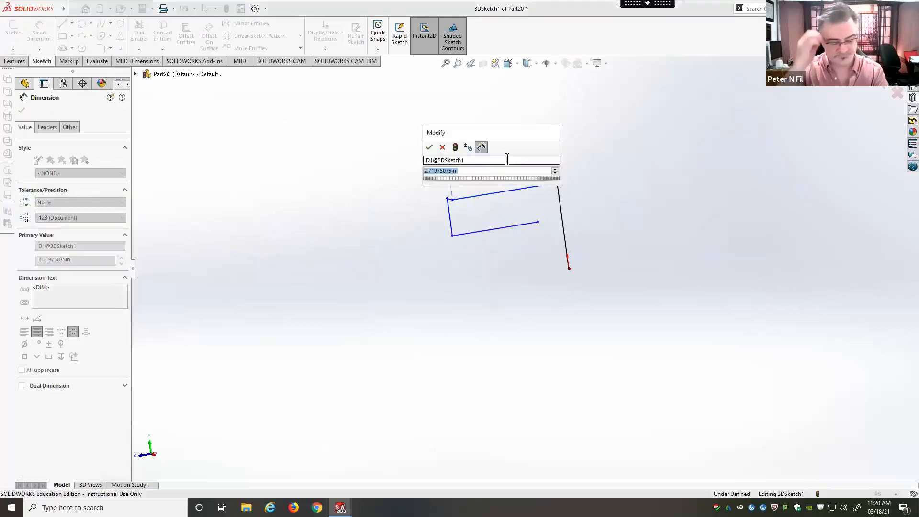
text(1)
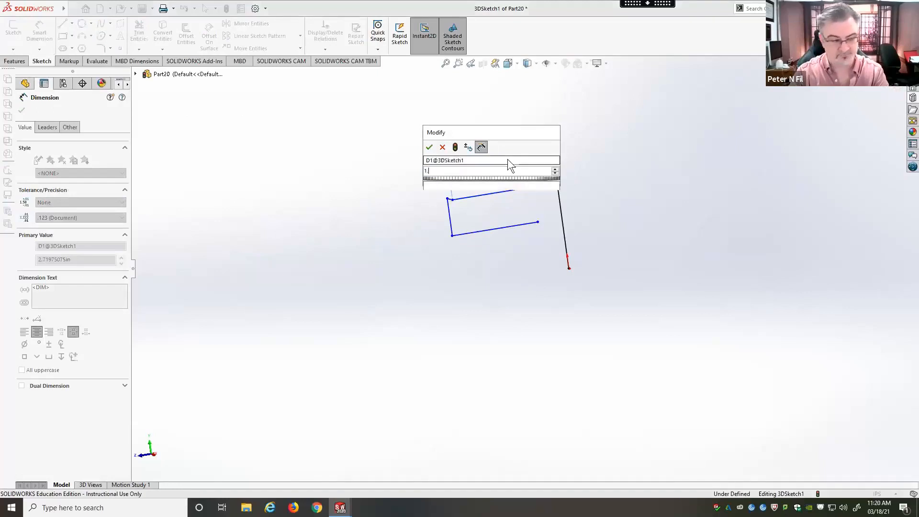
key(Return)
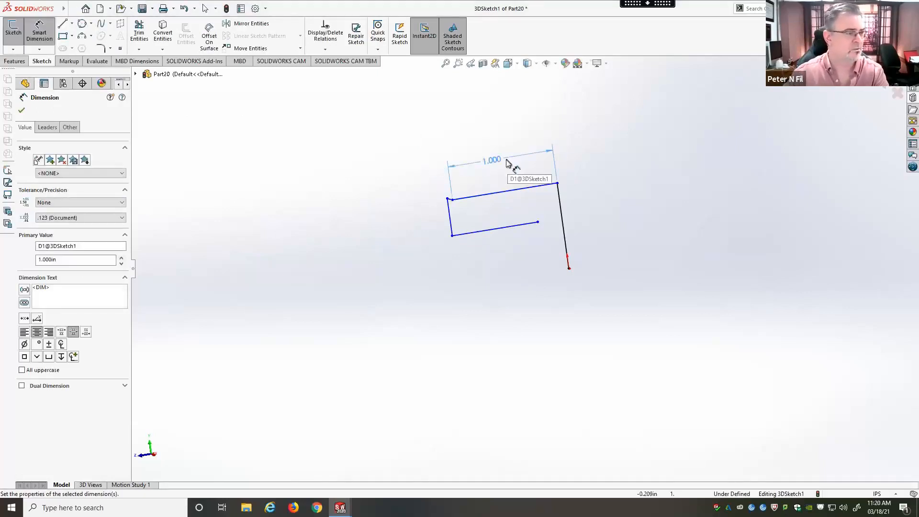
Step: Dimension the lower line running along Z to a length of 0.75 in
click(499, 233)
click(503, 250)
text(.75)
key(Return)
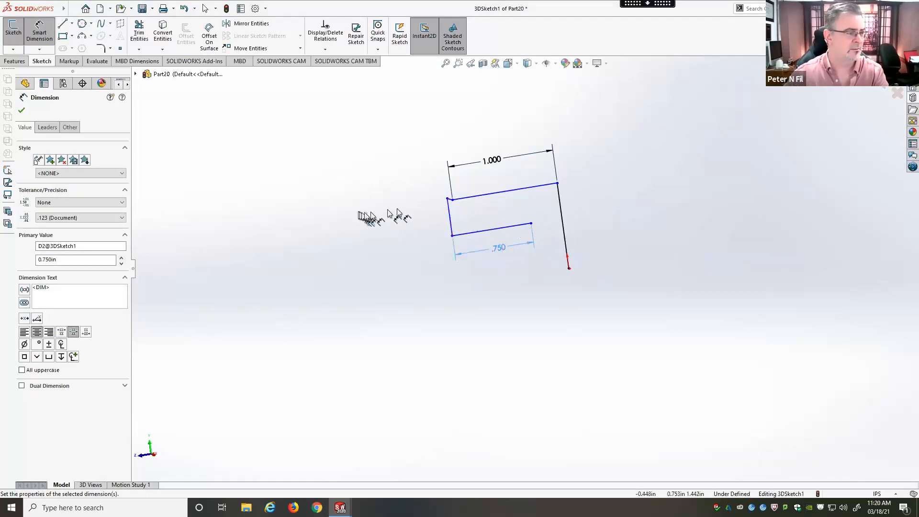
Step: Dimension the short vertical line at the free end, entering 0.125 in first and settling on a length of 0.25 in
click(449, 207)
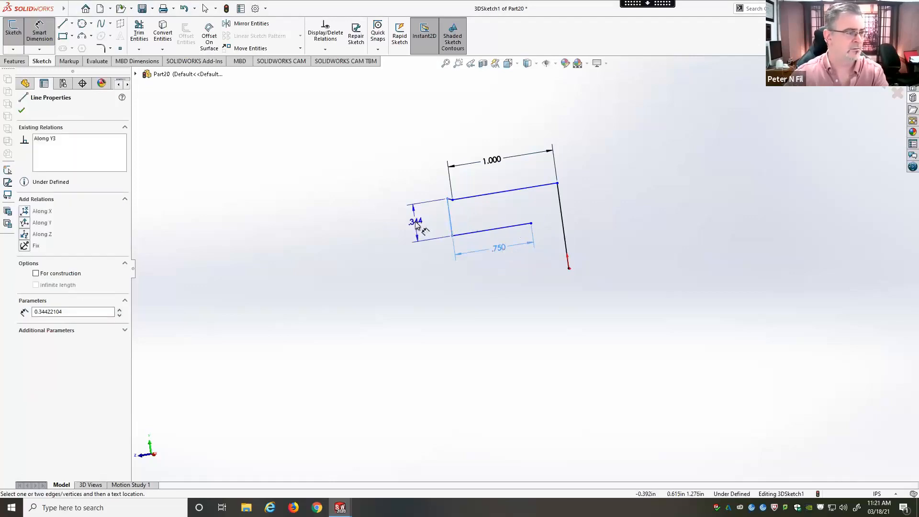
click(417, 224)
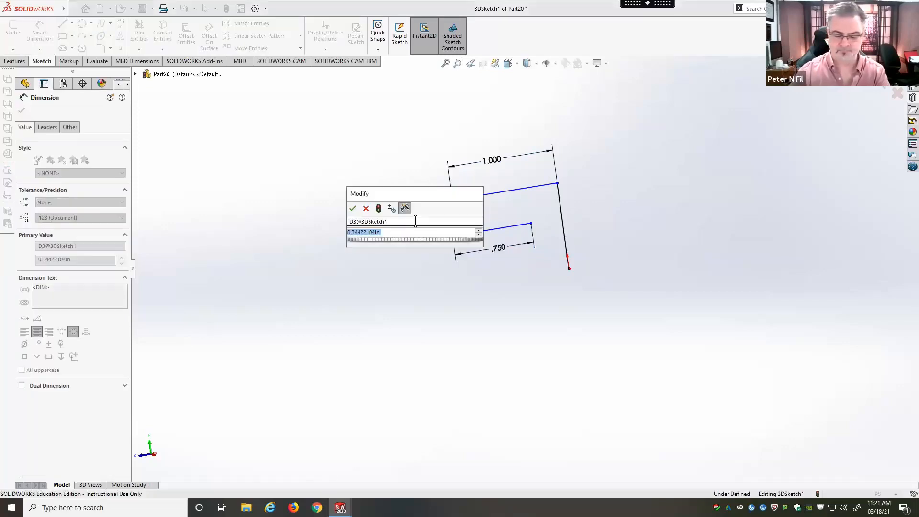
text(.375)
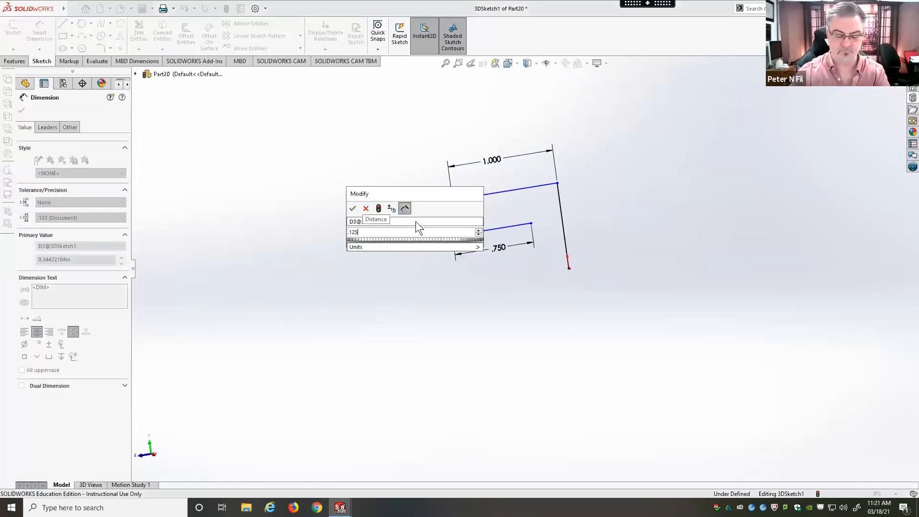
key(Return)
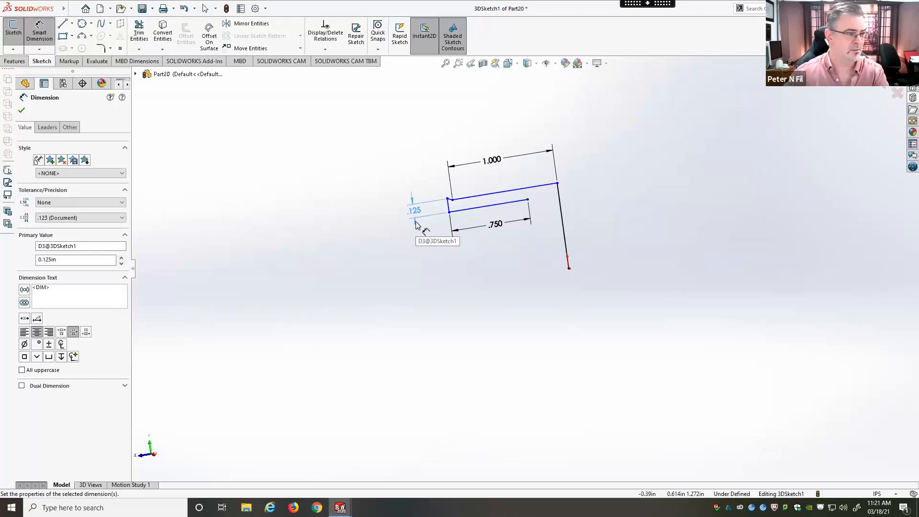
double_click(416, 221)
text(.25)
key(Return)
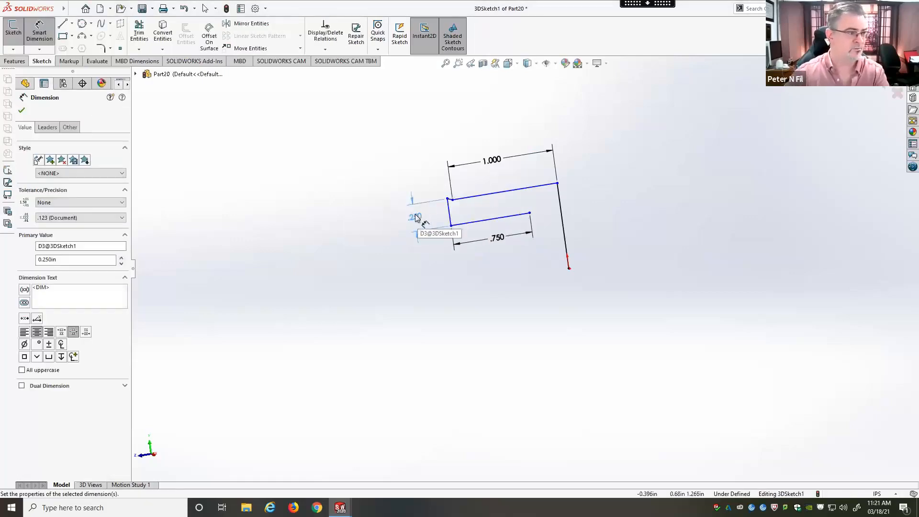
Step: Dimension the short line running along X between the upper Z line and the short vertical line to 0.125 in
middle_drag(376, 189, 435, 203)
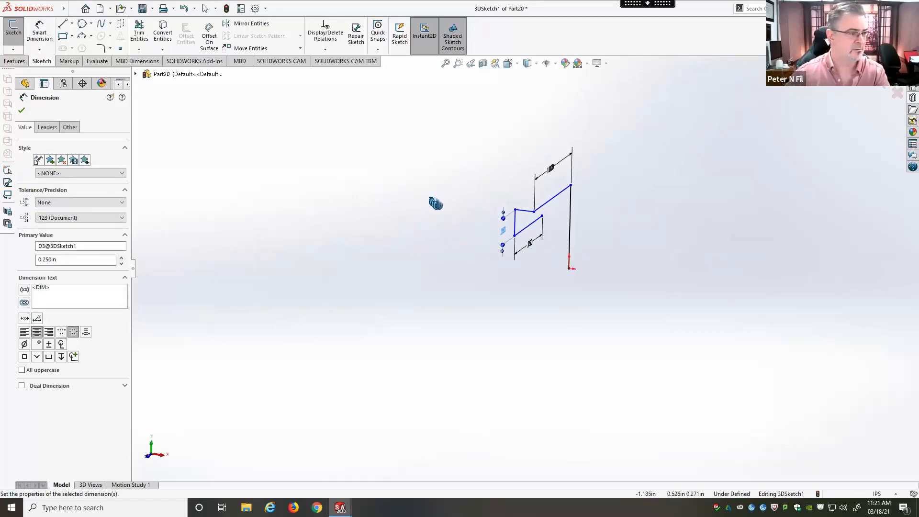
click(530, 212)
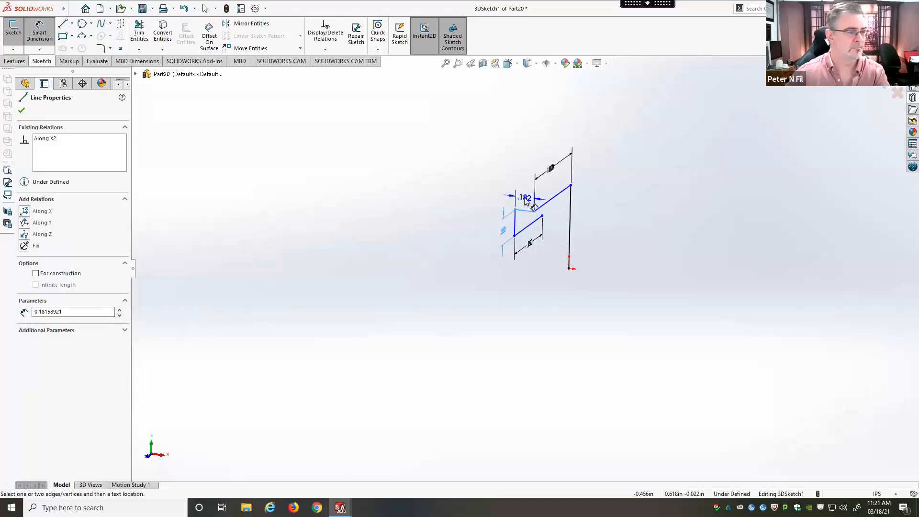
click(526, 201)
text(.125)
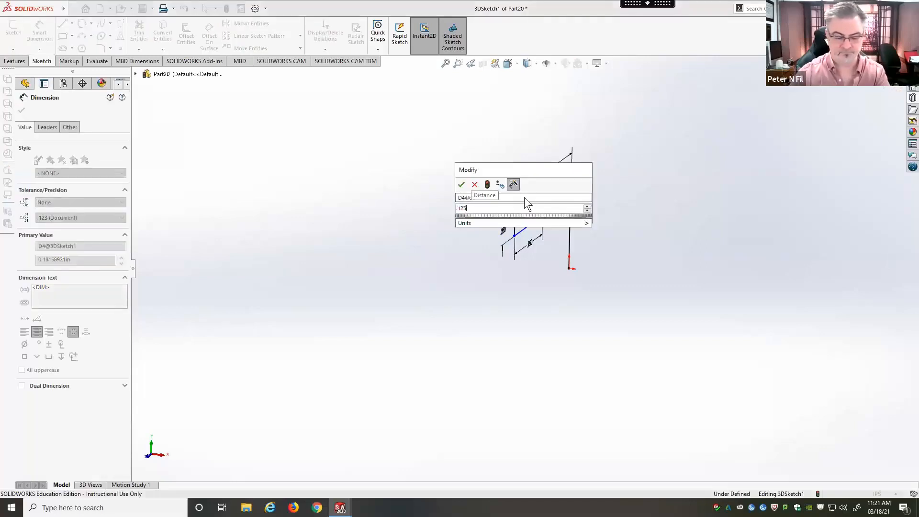
key(Return)
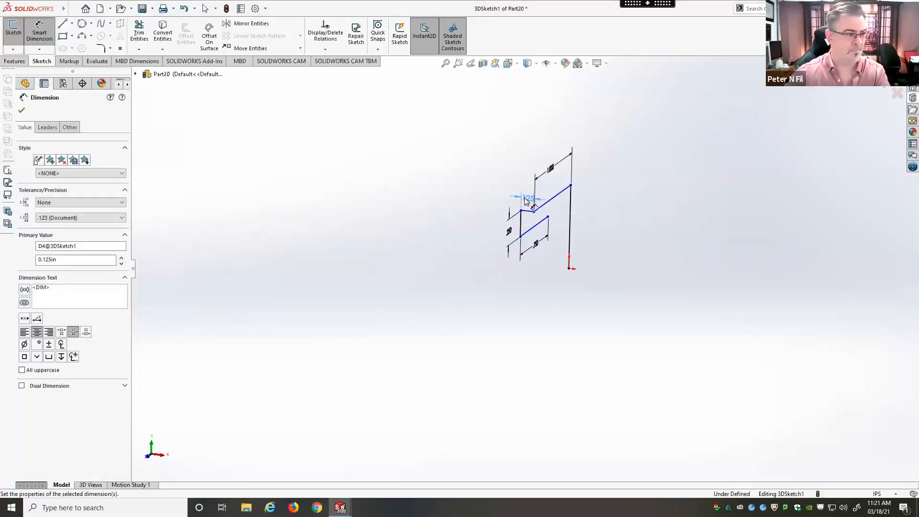
Step: Dimension the vertical line rising from the origin and set its length to 0.25 in
click(571, 239)
click(612, 224)
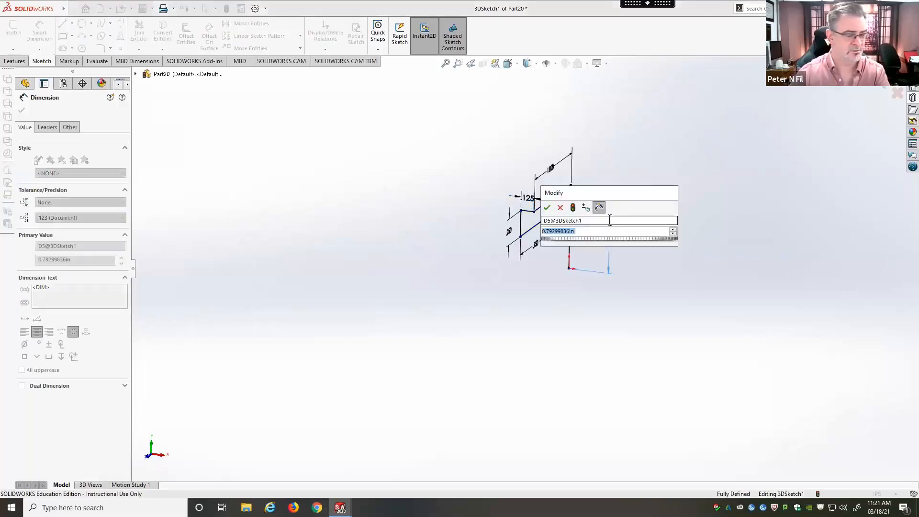
key(BackSpace)
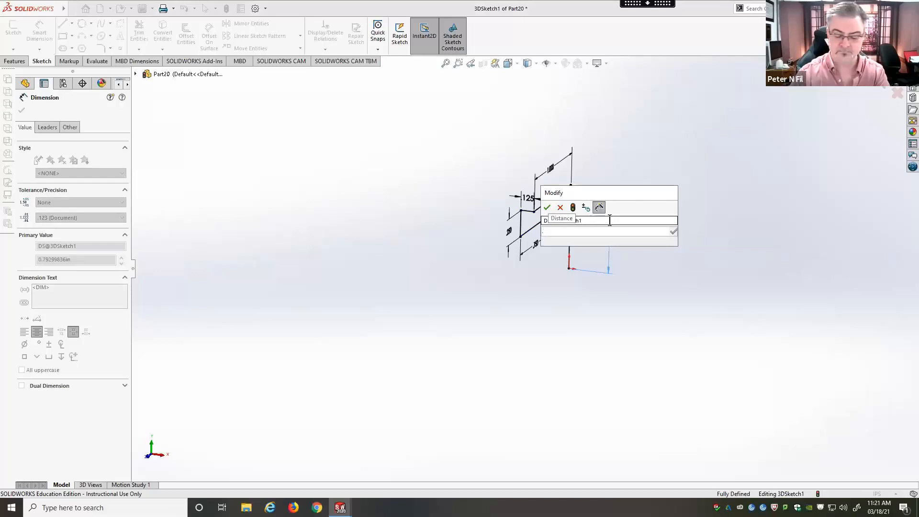
text(.25)
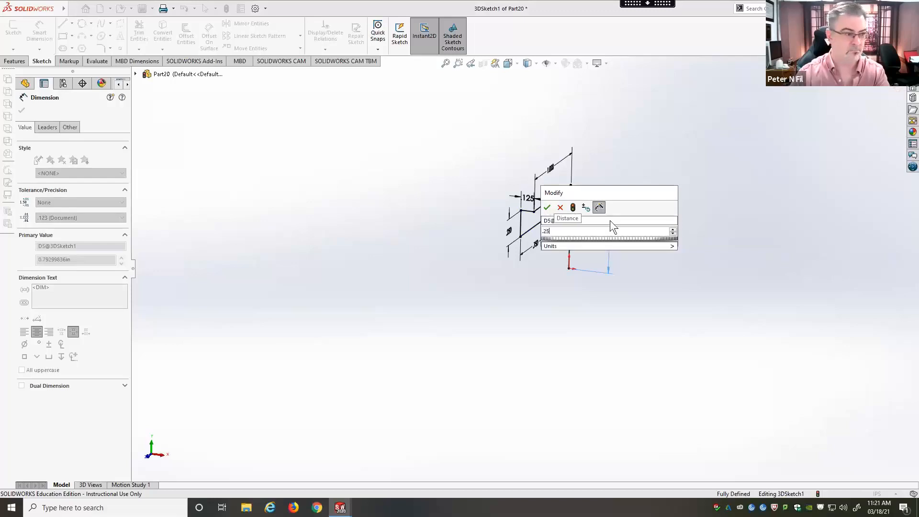
key(Return)
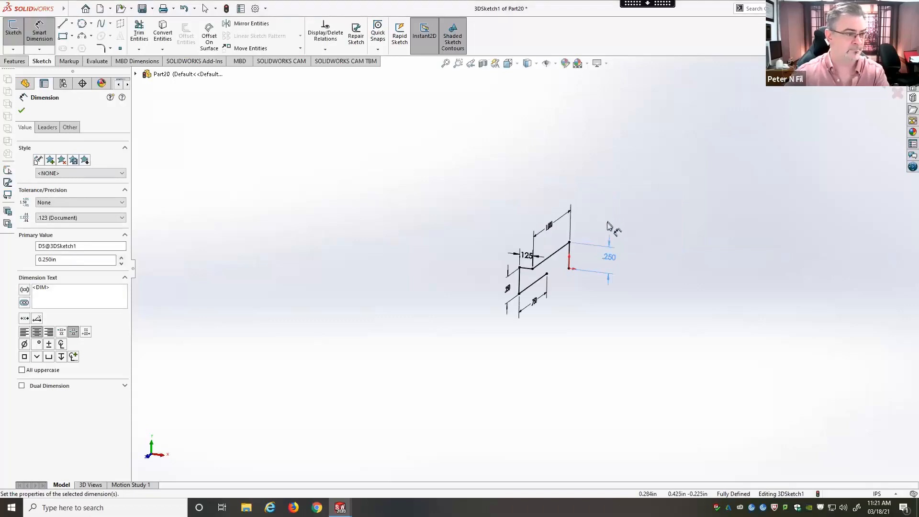
Step: Start a sketch fillet on both ends of the upper Z line and try adding the outer end of the short X line
mouse_move(563, 327)
middle_down()
mouse_move(535, 286)
mouse_move(543, 293)
middle_up()
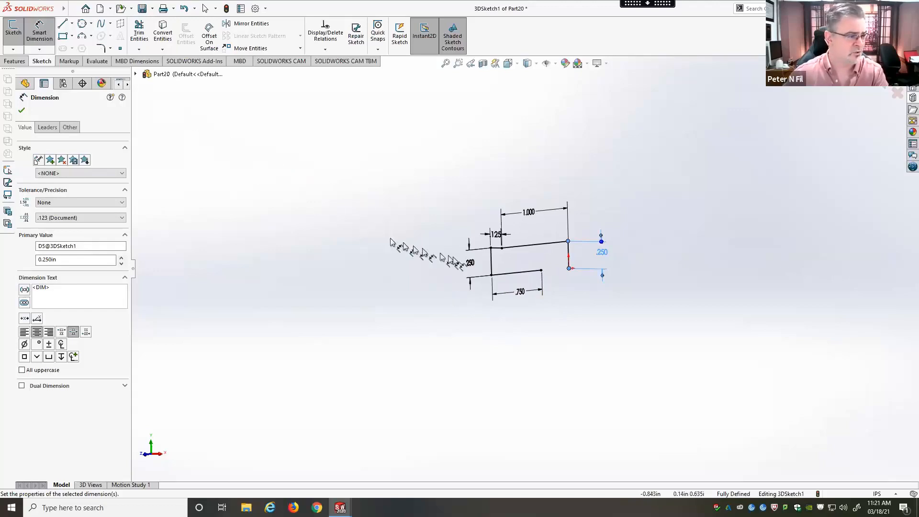
scroll(493, 256, down, 2)
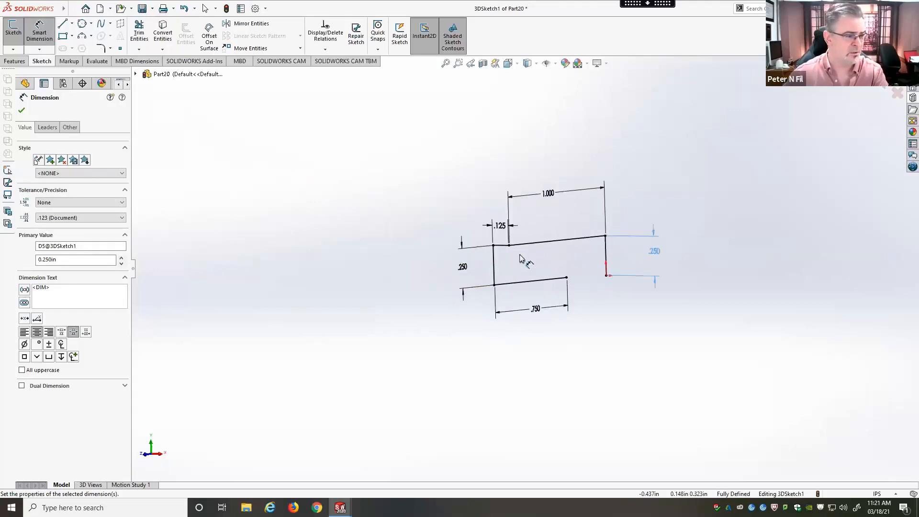
scroll(520, 259, down, 2)
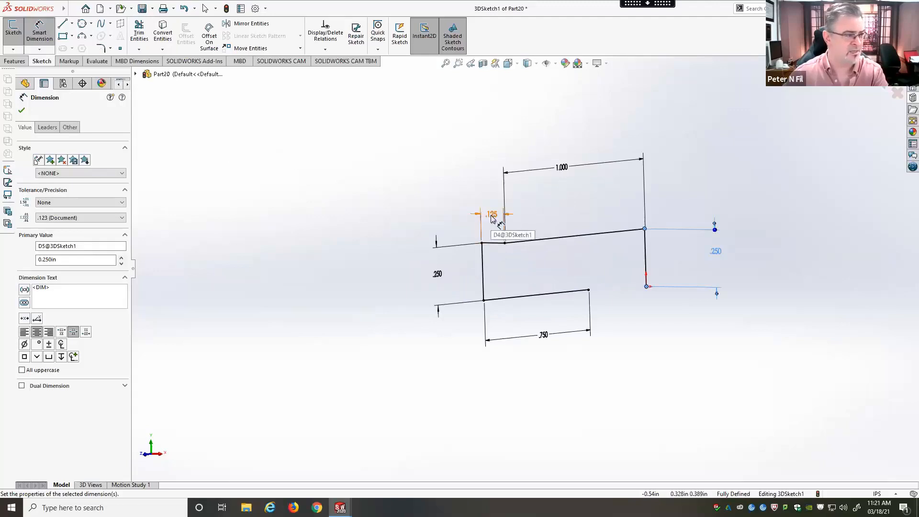
click(100, 48)
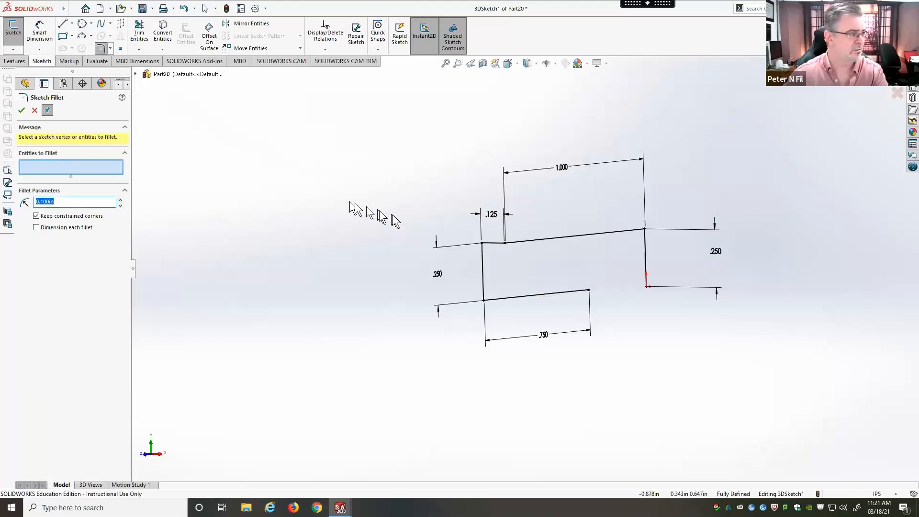
click(646, 230)
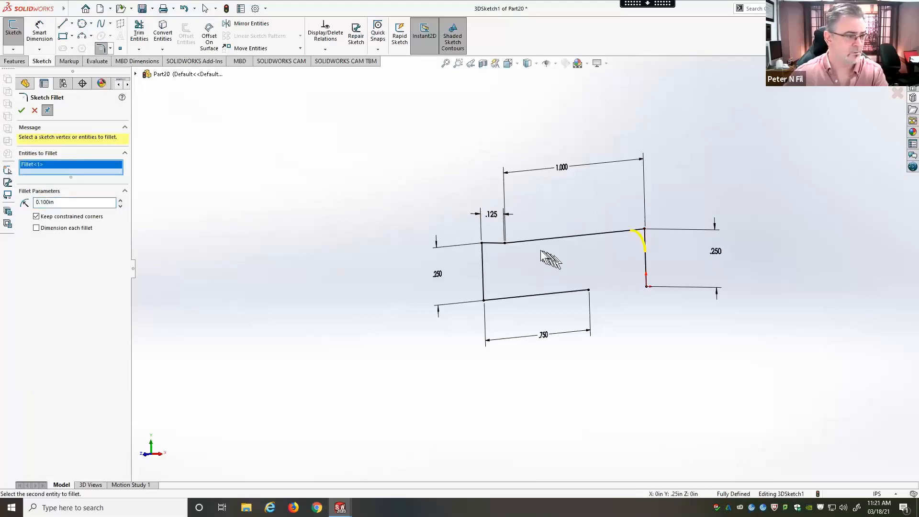
click(506, 244)
mouse_move(448, 214)
middle_down()
mouse_move(431, 215)
mouse_move(469, 268)
middle_up()
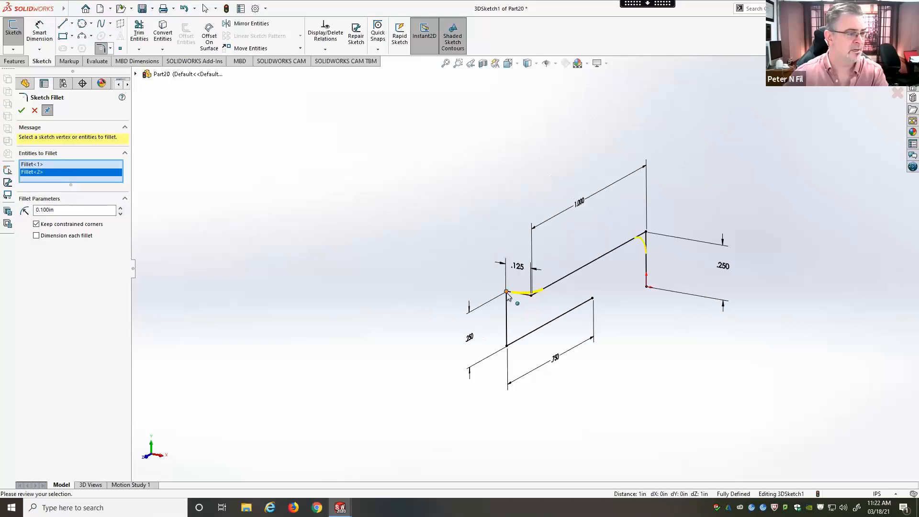
click(507, 296)
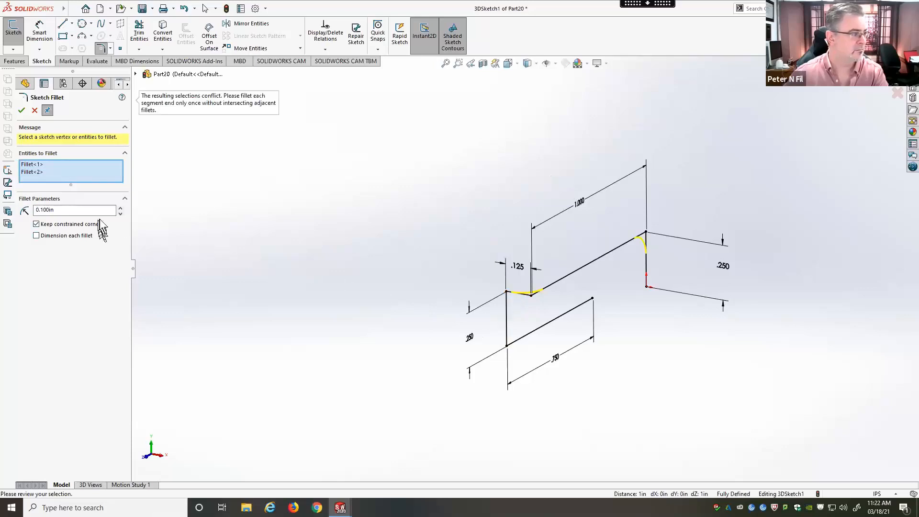
Step: Set the fillet radius to 0.05 in, add both ends of the short vertical line, apply the fillets and exit the 3D sketch
click(81, 211)
text(.05)
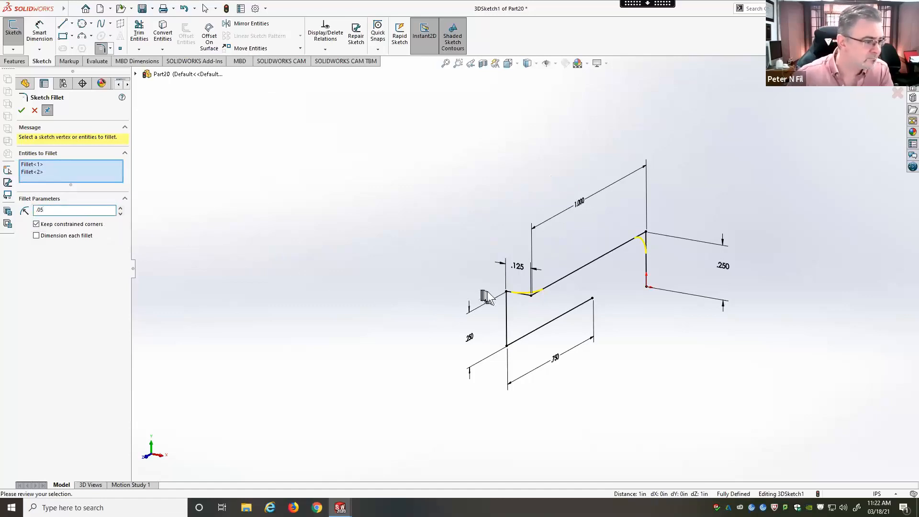
click(507, 292)
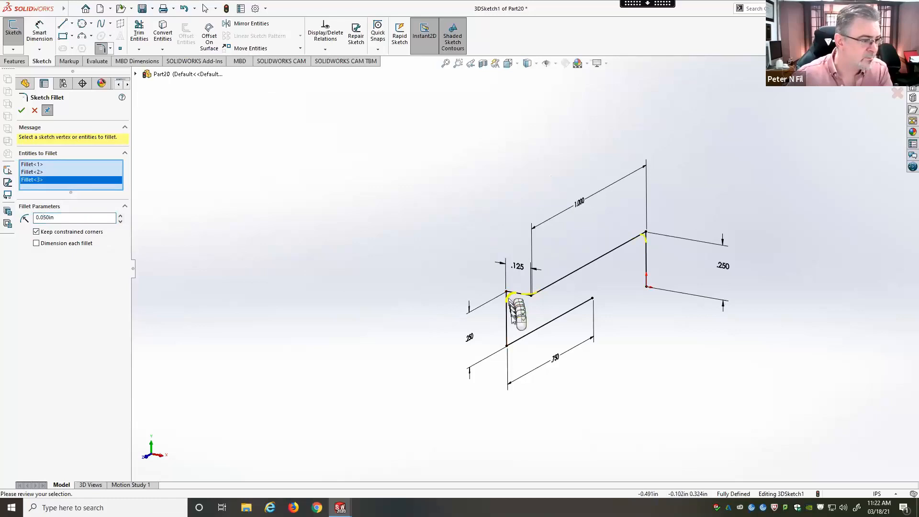
click(507, 345)
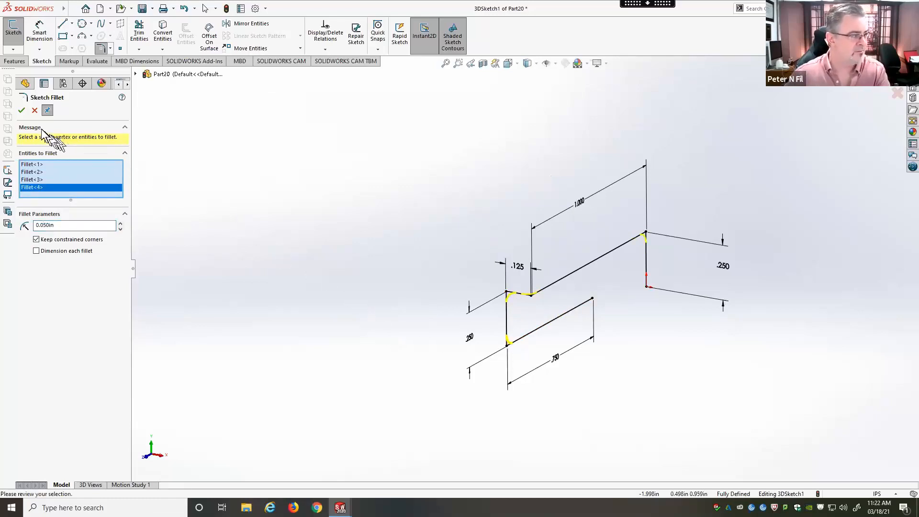
click(21, 112)
mouse_move(311, 185)
middle_down()
mouse_move(367, 182)
mouse_move(301, 178)
middle_up()
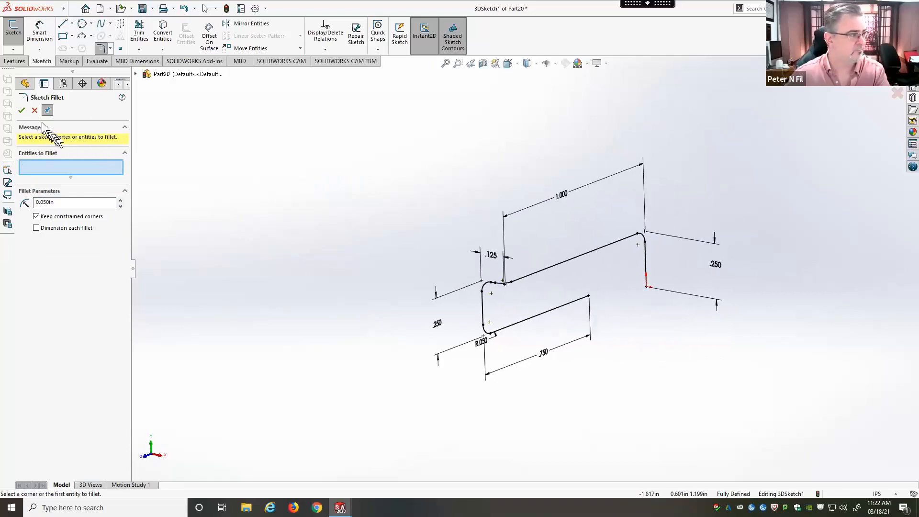
click(25, 114)
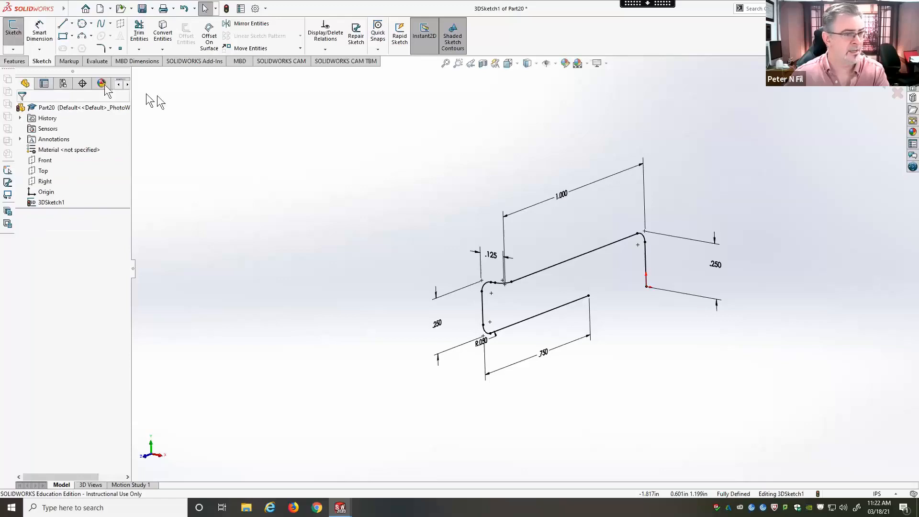
click(882, 91)
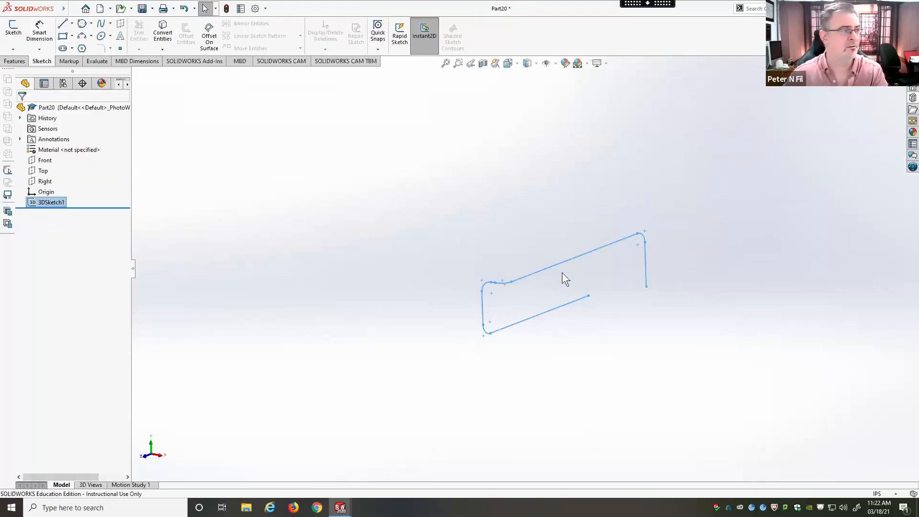
Step: Start a new 2D sketch on the Top plane
click(43, 161)
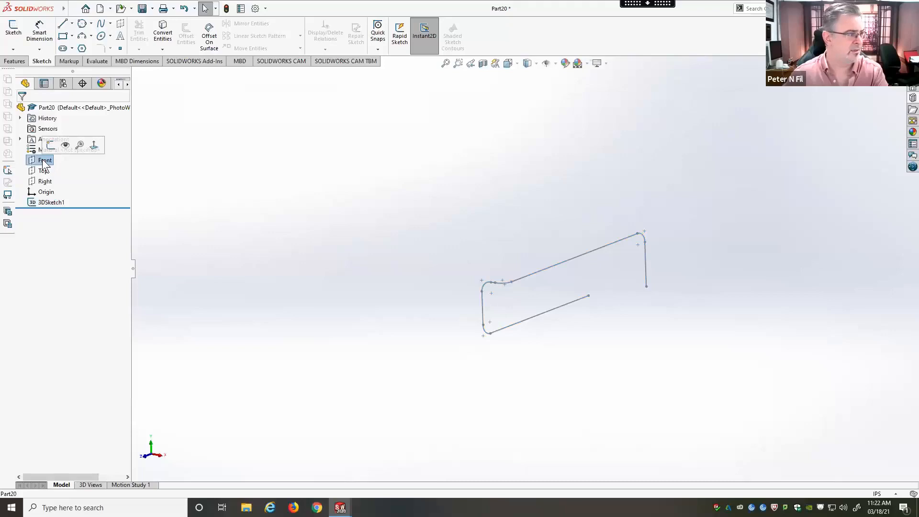
click(44, 173)
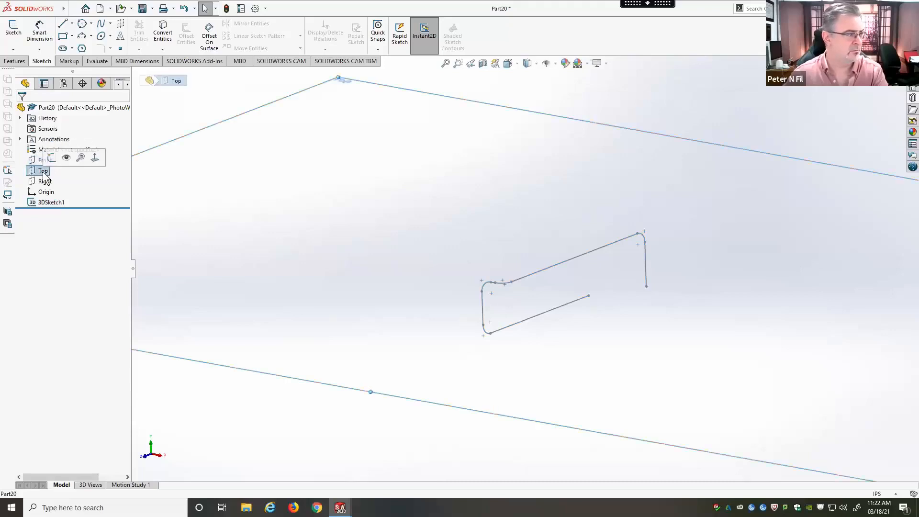
key(ctrl+8)
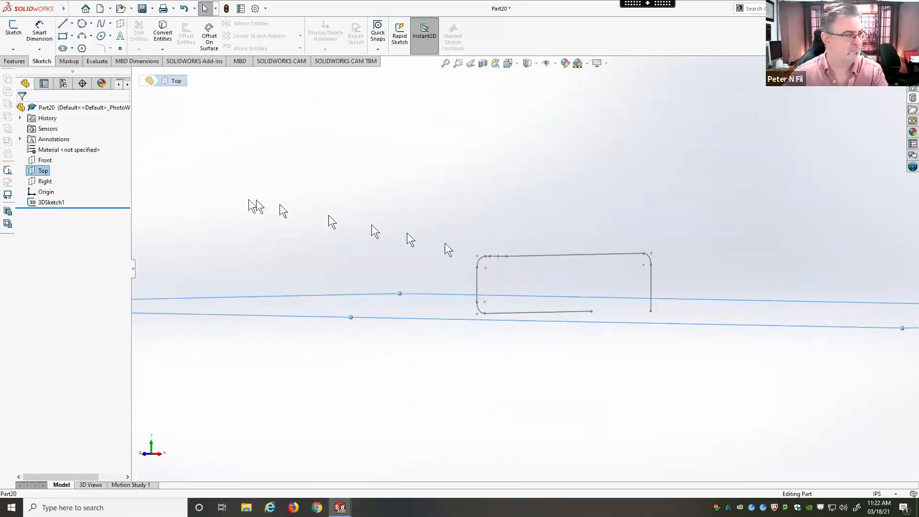
click(42, 173)
click(47, 170)
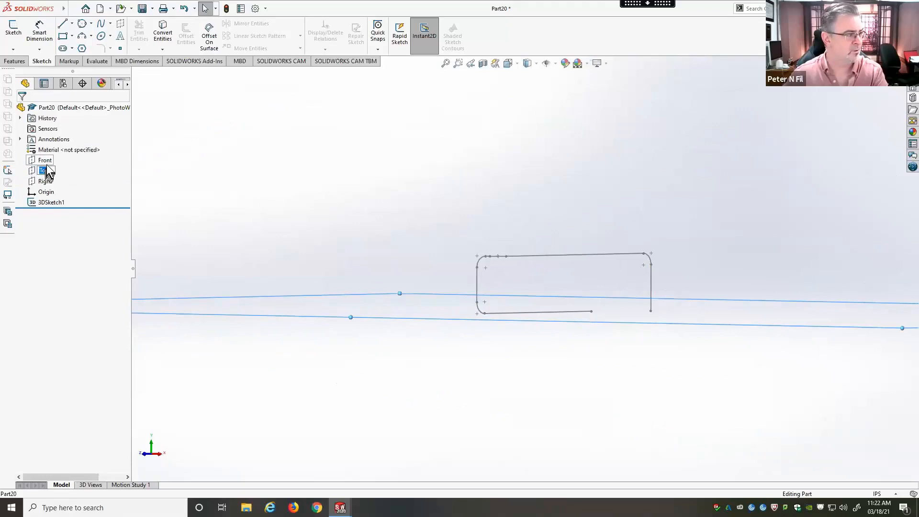
click(43, 170)
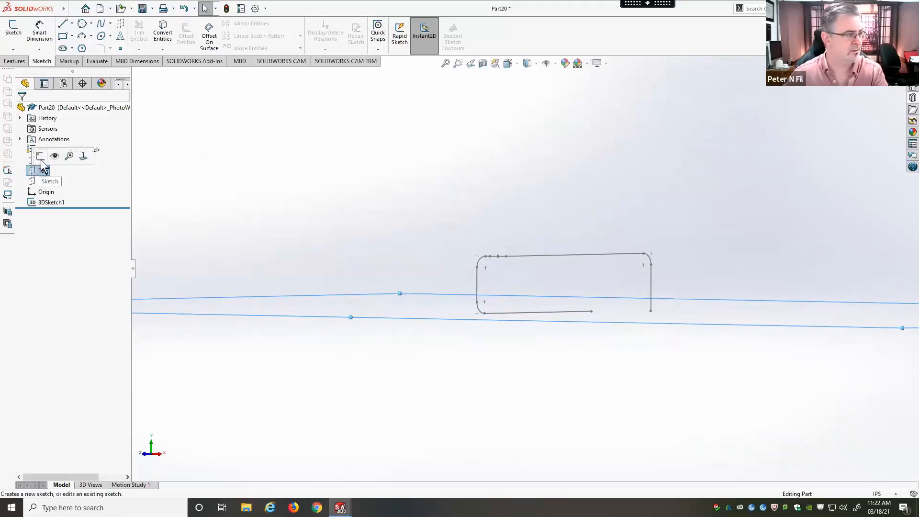
click(43, 163)
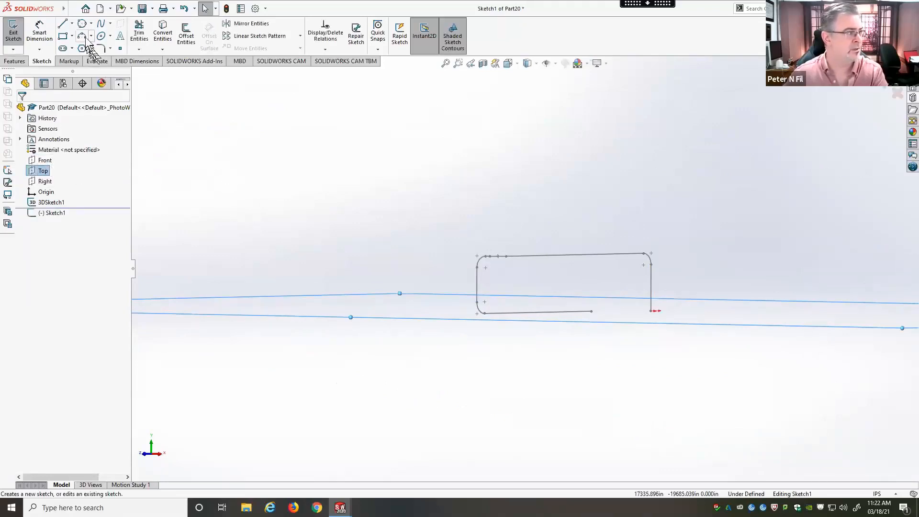
Step: Sketch a circle with a radius of about 0.04 in, centered on the origin at the end of the path
click(82, 24)
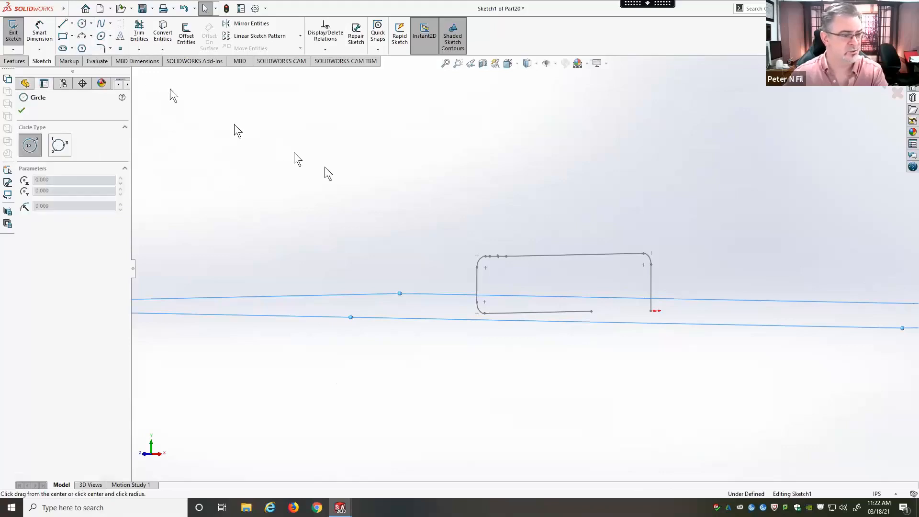
mouse_move(682, 263)
middle_down()
mouse_move(683, 318)
mouse_move(647, 296)
middle_up()
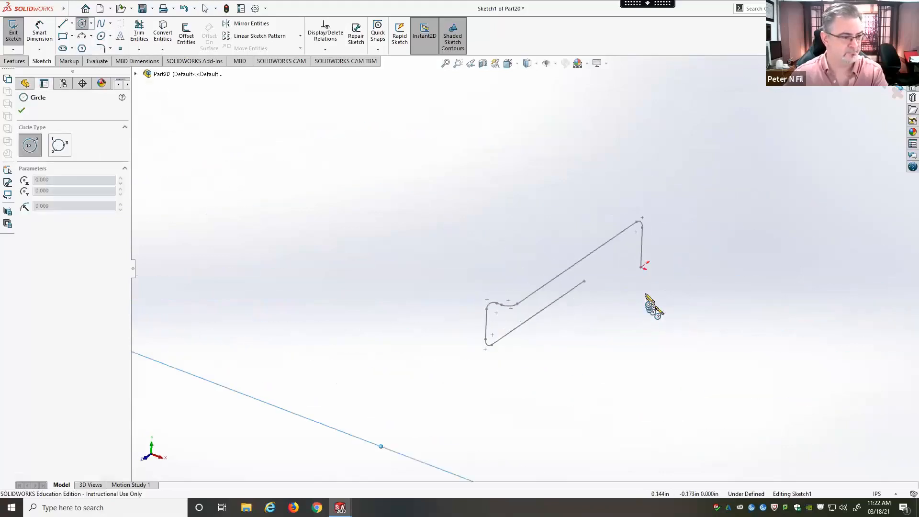
click(642, 268)
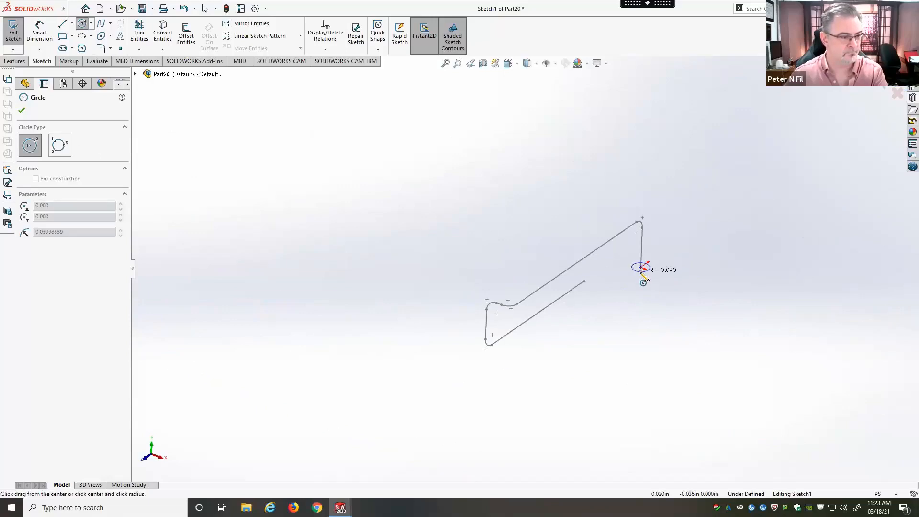
click(644, 277)
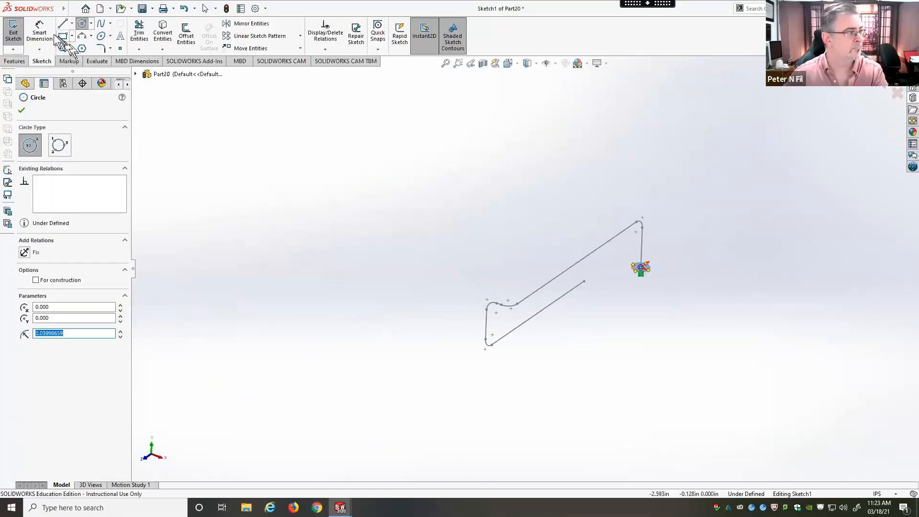
Step: Dimension the circle's diameter to 0.03 in and exit the sketch
click(39, 32)
scroll(665, 280, down, 5)
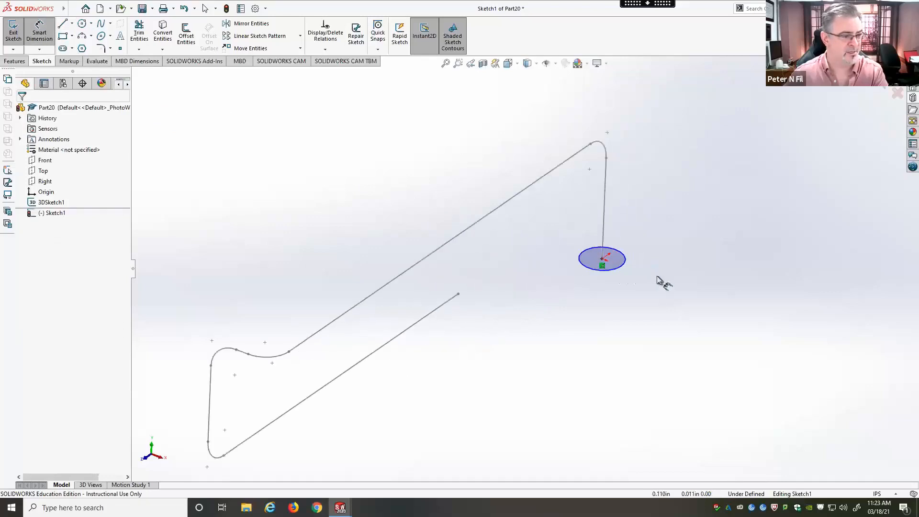
scroll(658, 278, down, 3)
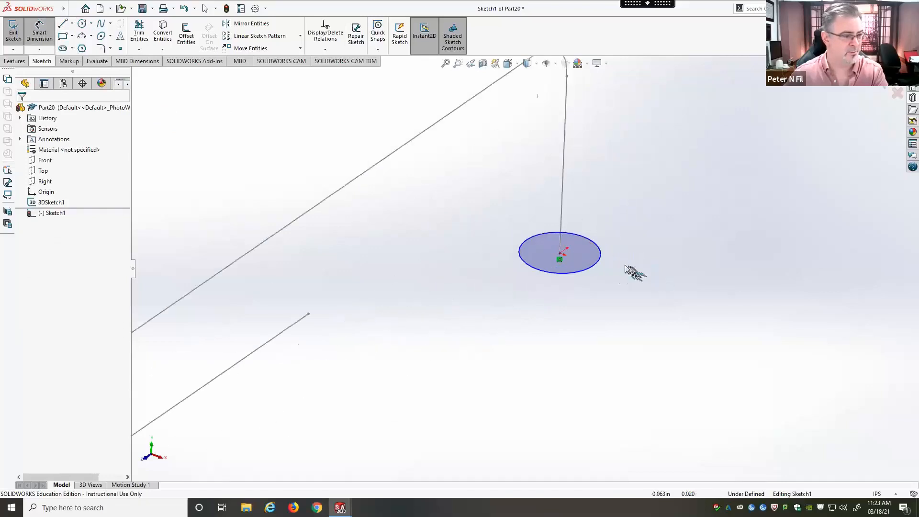
click(590, 273)
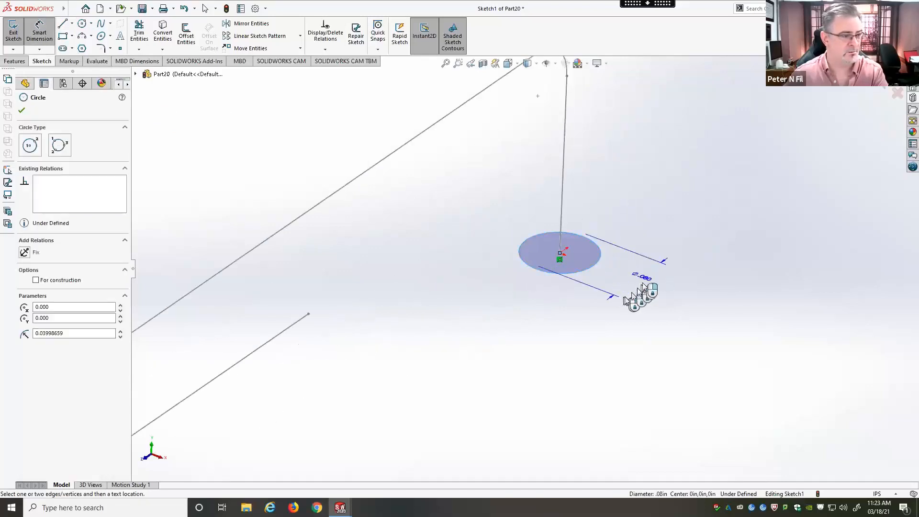
click(679, 245)
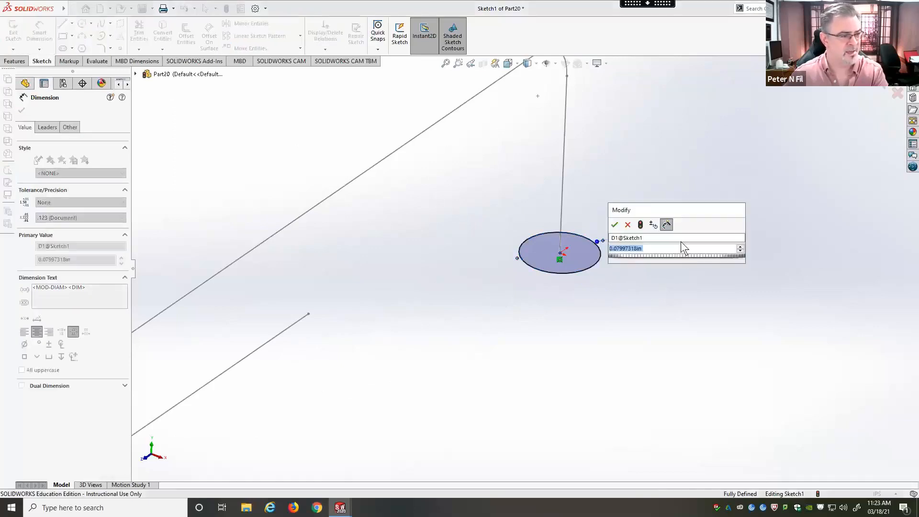
key(BackSpace)
text(.)
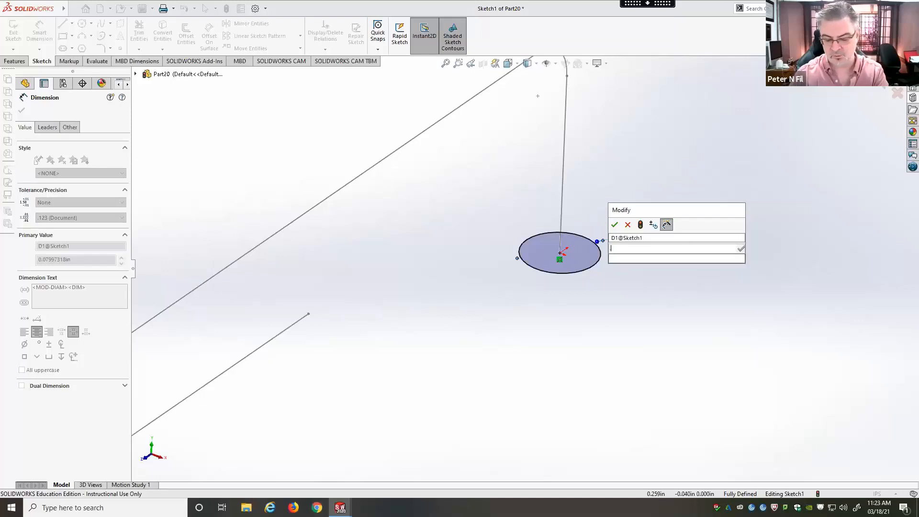
text(03)
key(Return)
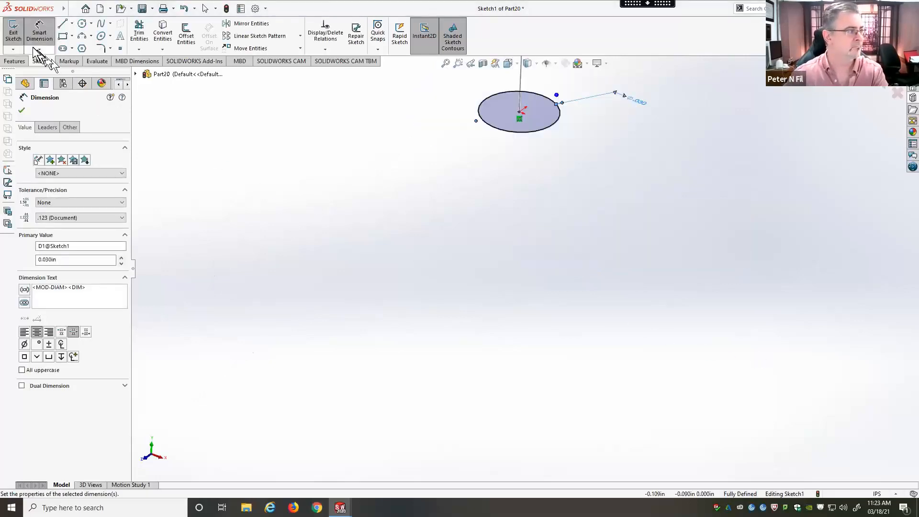
click(15, 32)
scroll(544, 337, up, 5)
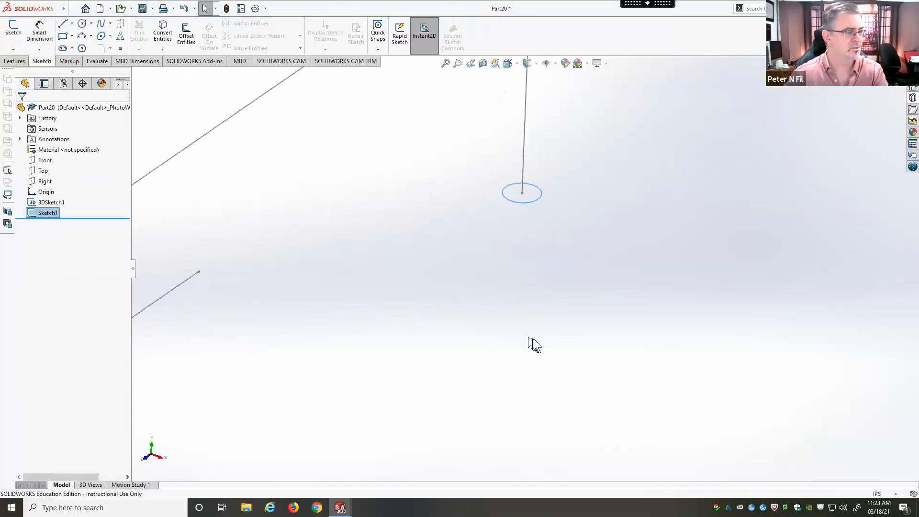
scroll(543, 337, up, 4)
scroll(554, 308, down, 2)
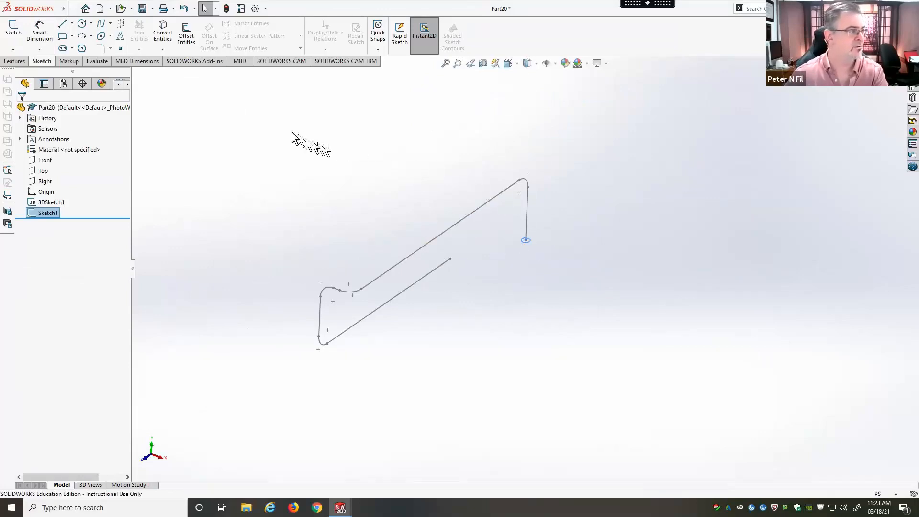
Step: Create a Swept Boss/Base with the circle sketch as the profile and the filleted 3D sketch as the path
click(14, 61)
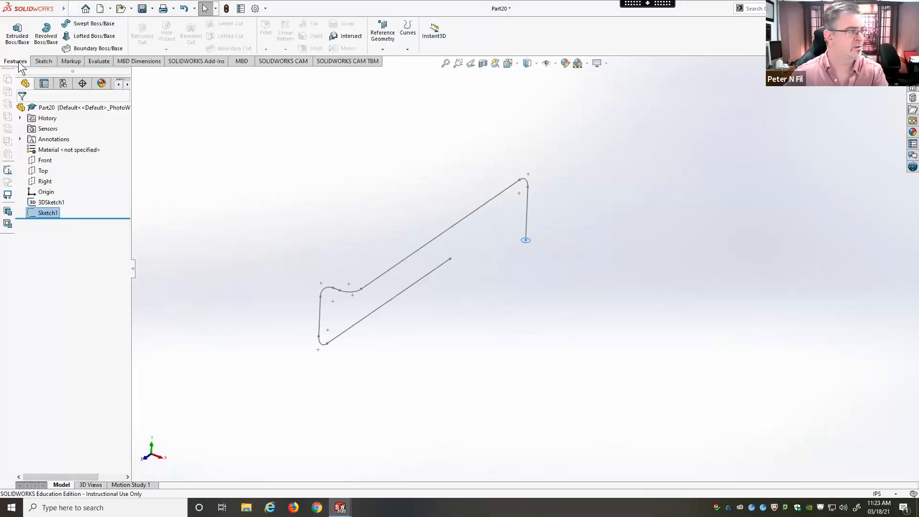
click(86, 25)
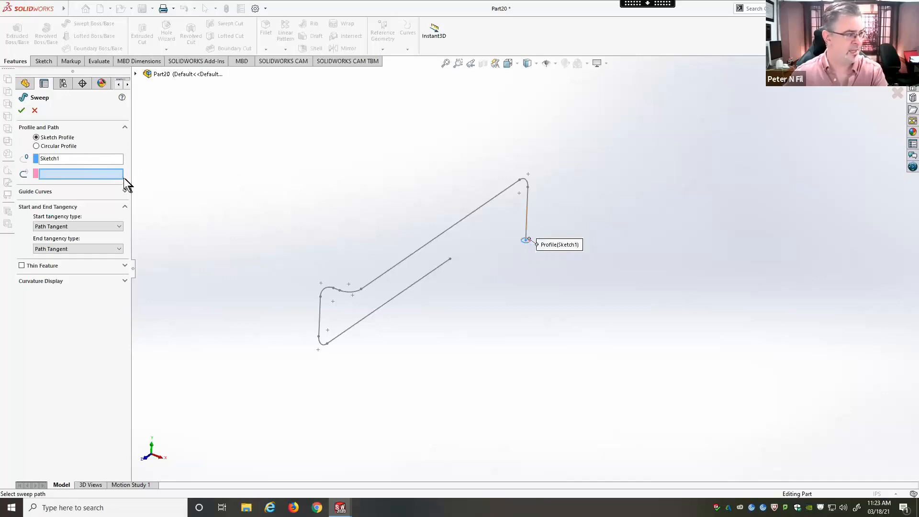
click(531, 220)
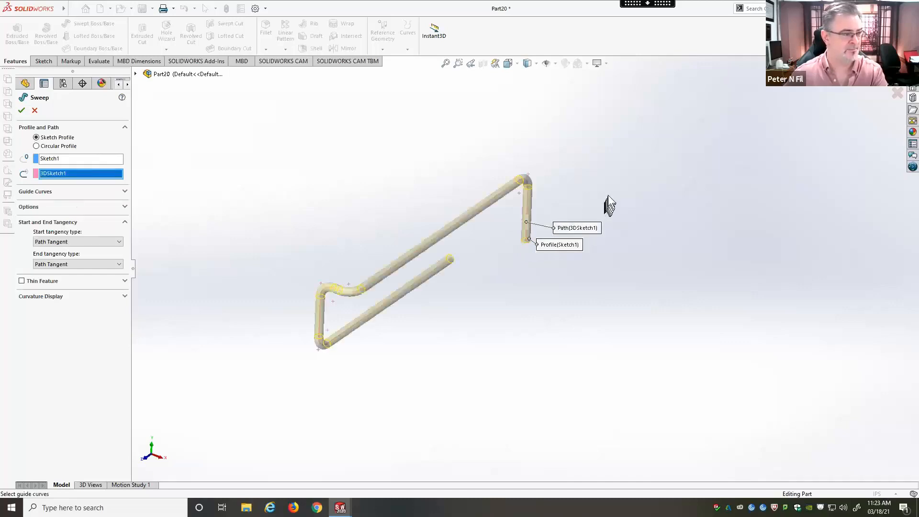
click(22, 110)
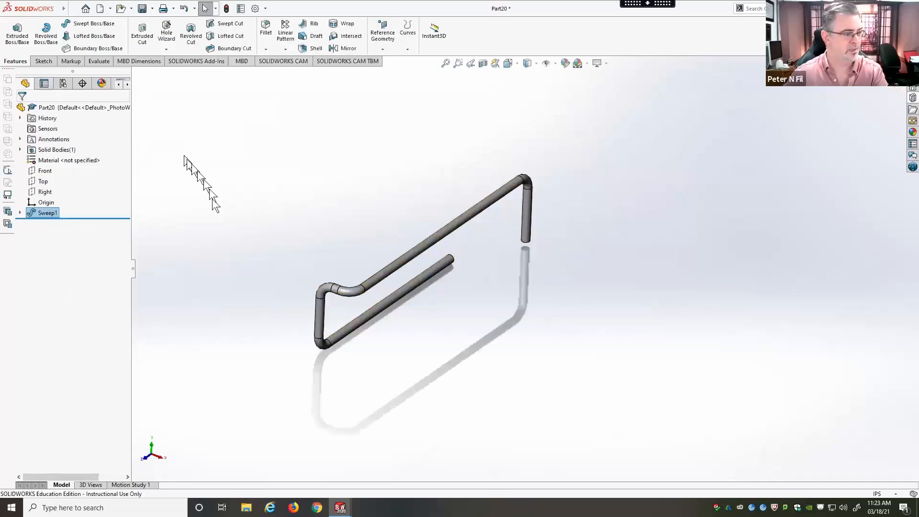
Step: Examine the swept body and its rounded bends from several angles and close up
middle_drag(216, 252, 225, 222)
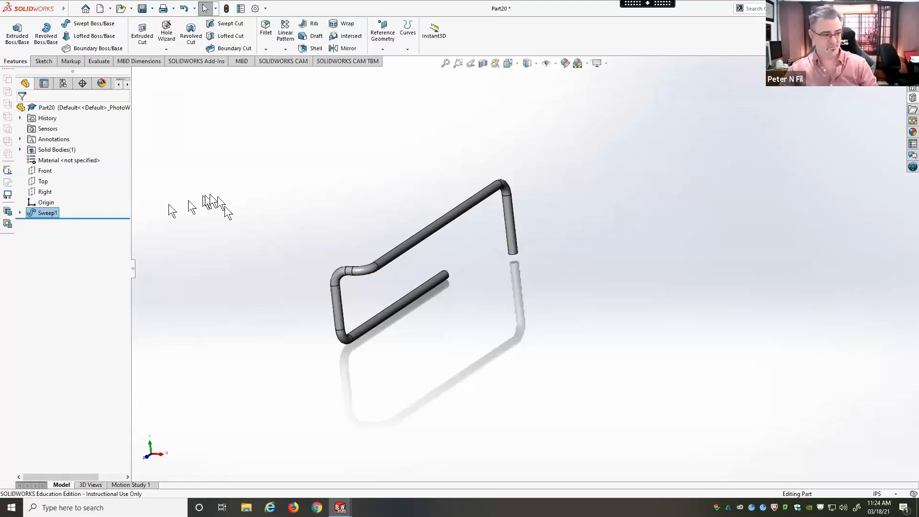
middle_drag(327, 234, 396, 272)
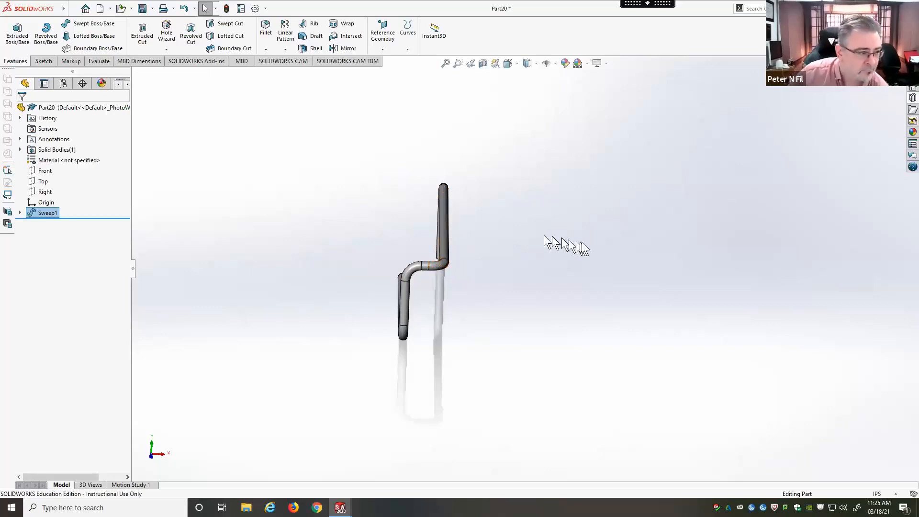
middle_drag(582, 242, 520, 245)
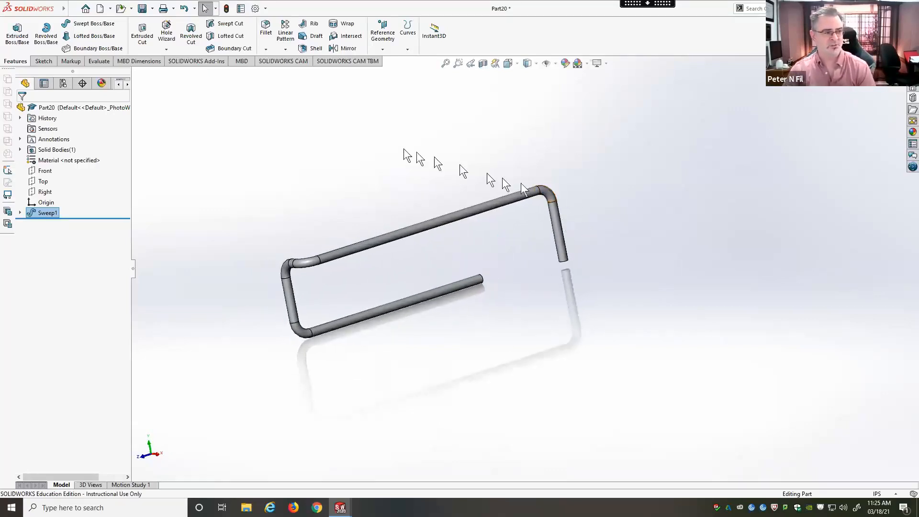
middle_drag(332, 137, 376, 113)
scroll(340, 245, down, 5)
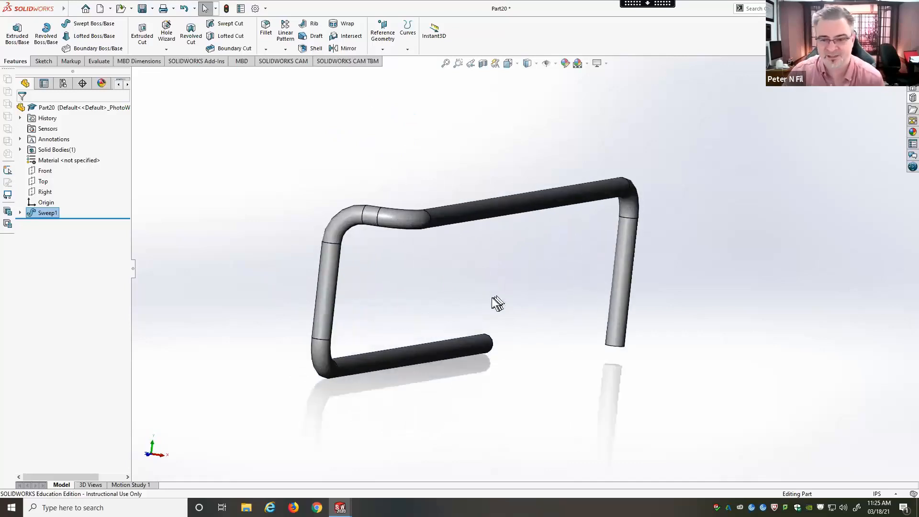
mouse_move(523, 294)
middle_down()
mouse_move(519, 277)
mouse_move(530, 283)
middle_up()
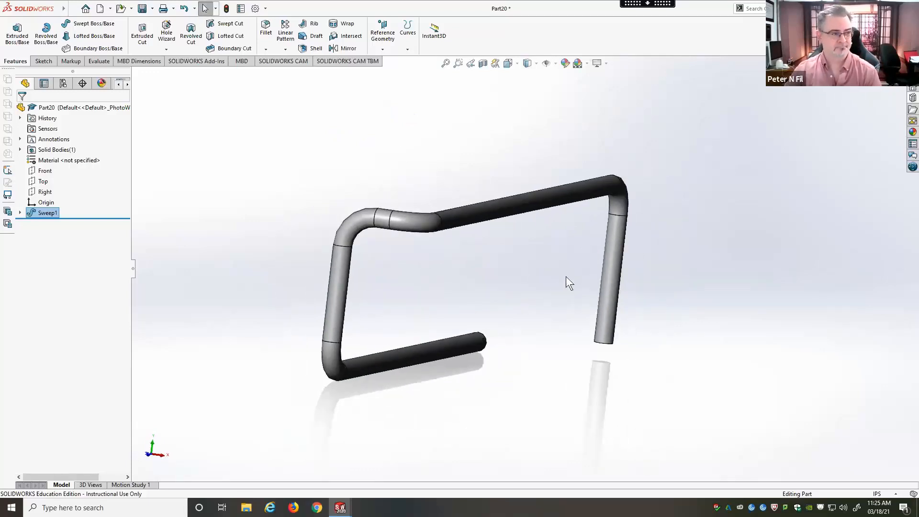